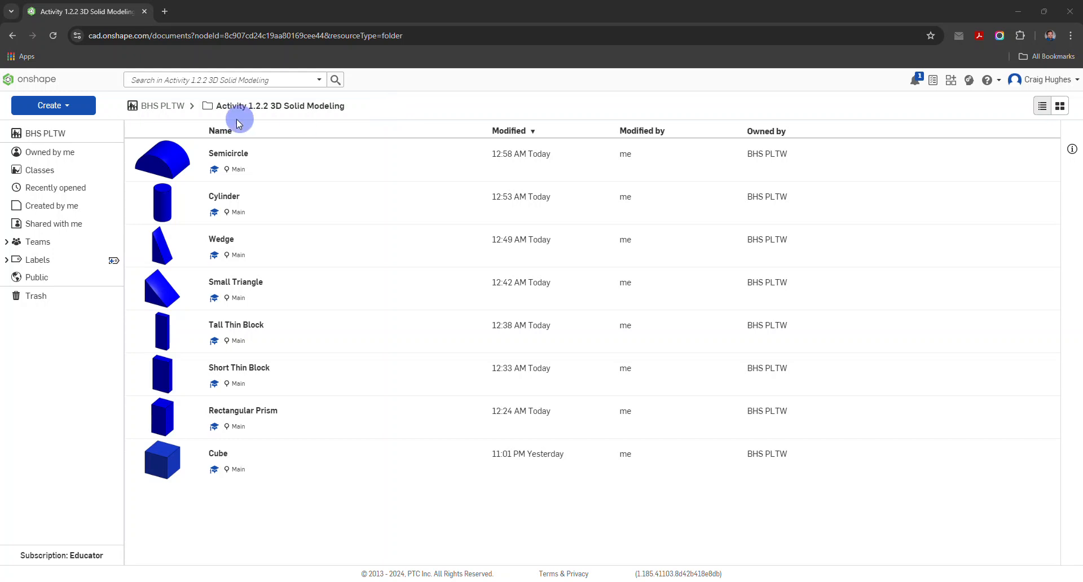
Step: Create a new document named Arch in the Activity 1.2.2 3D Solid Modeling folder
{"action": "left_click", "coordinate": [57, 108]}
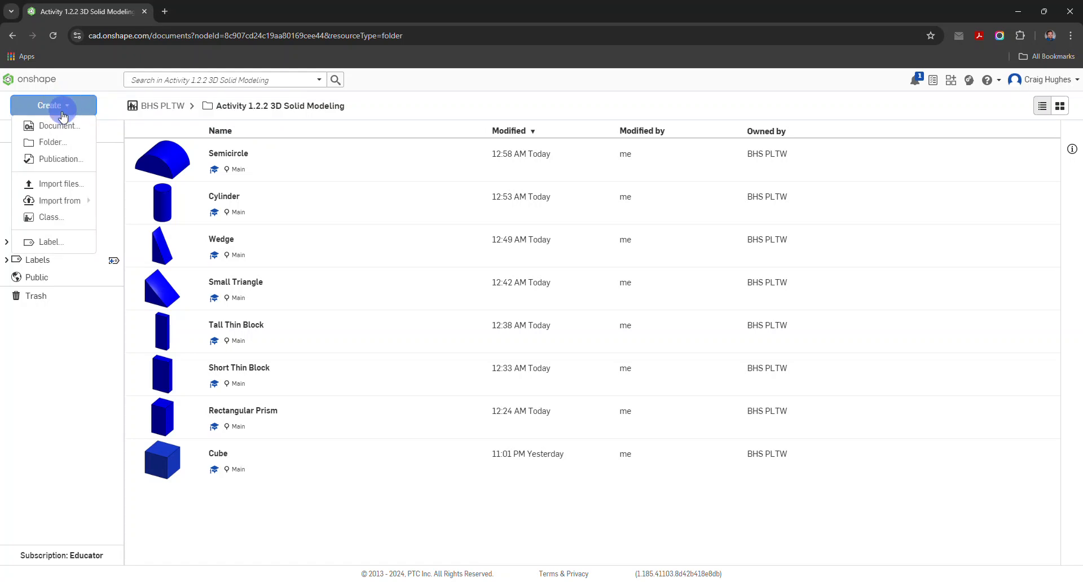
{"action": "left_click", "coordinate": [65, 129]}
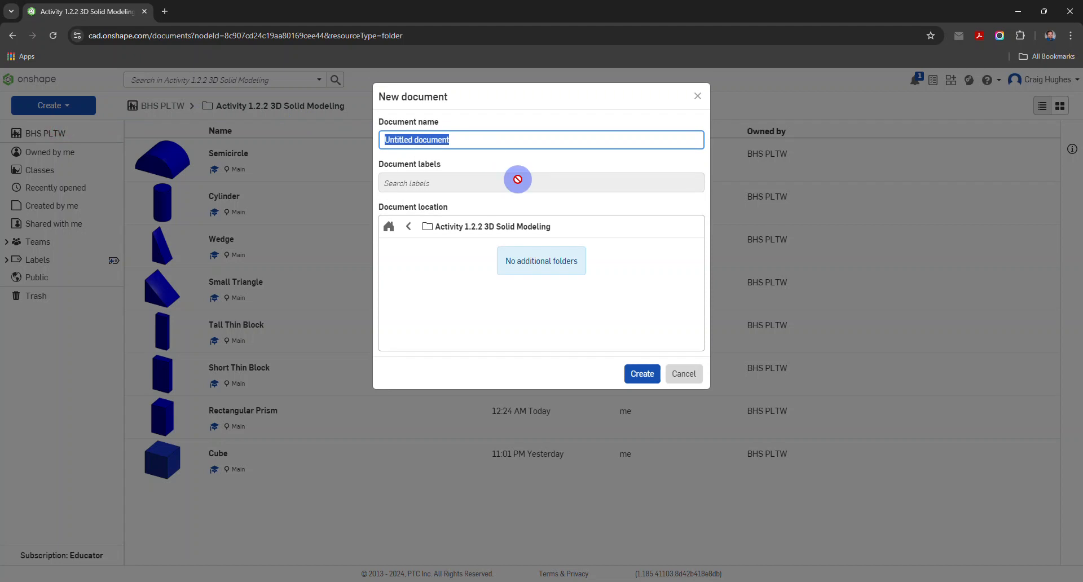
{"action": "type", "text": "Arch"}
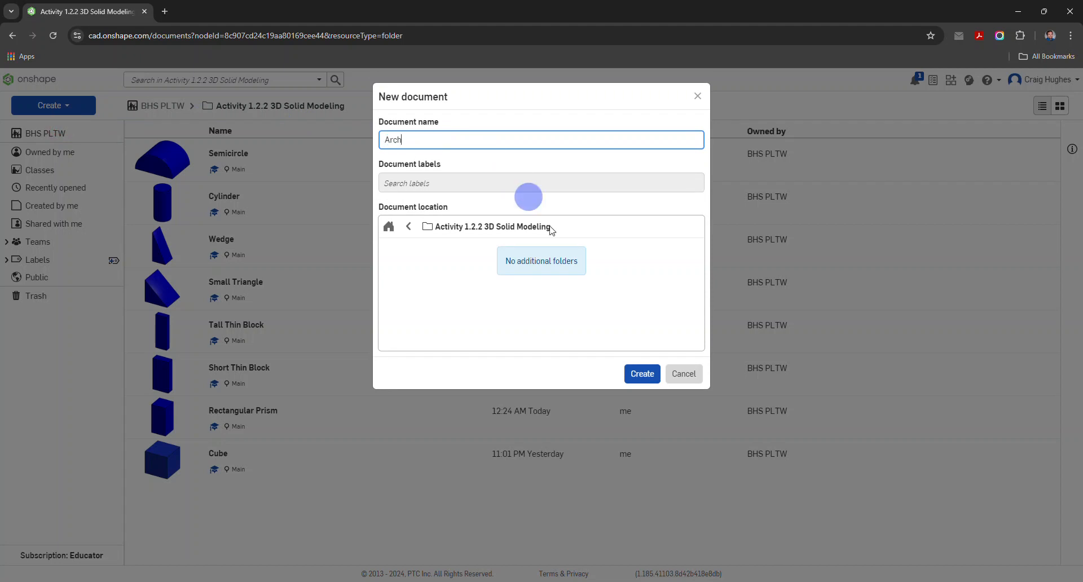
{"action": "left_click", "coordinate": [642, 374]}
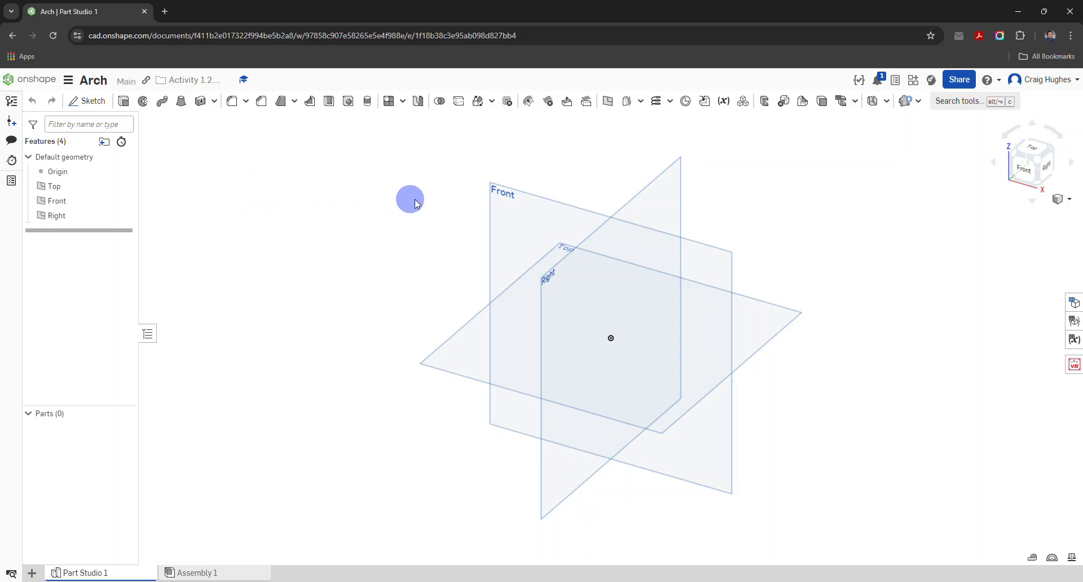
Step: Start a sketch on the Front plane and hide all the default planes
{"action": "right_click", "coordinate": [493, 212]}
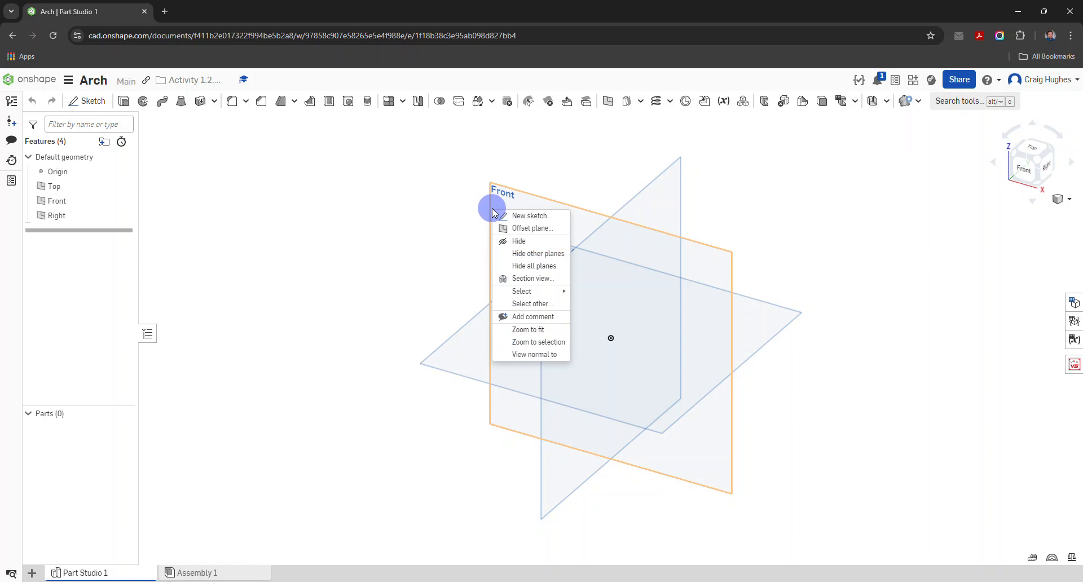
{"action": "left_click", "coordinate": [509, 216]}
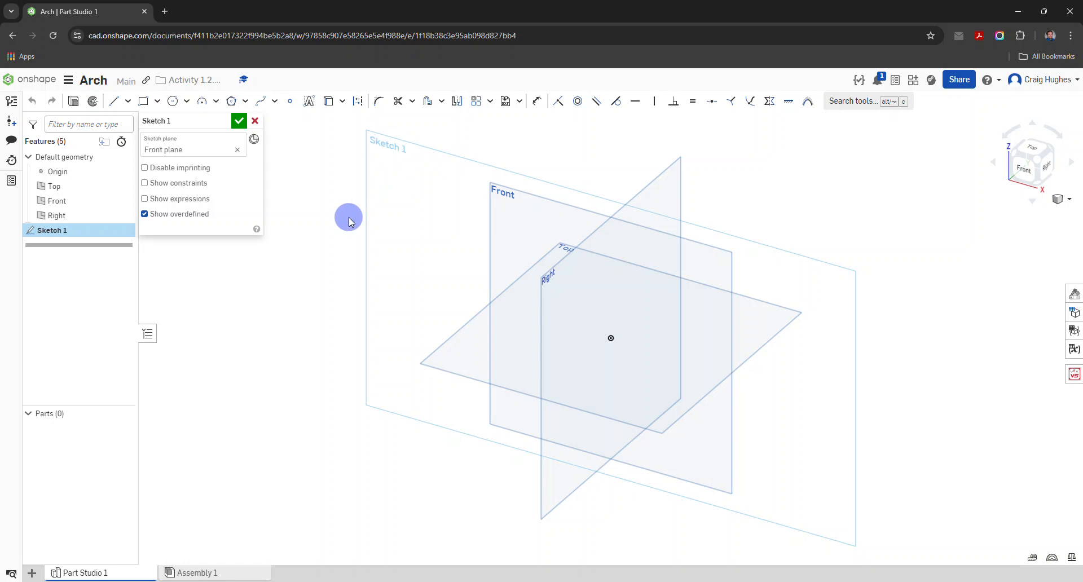
{"action": "right_click", "coordinate": [70, 188]}
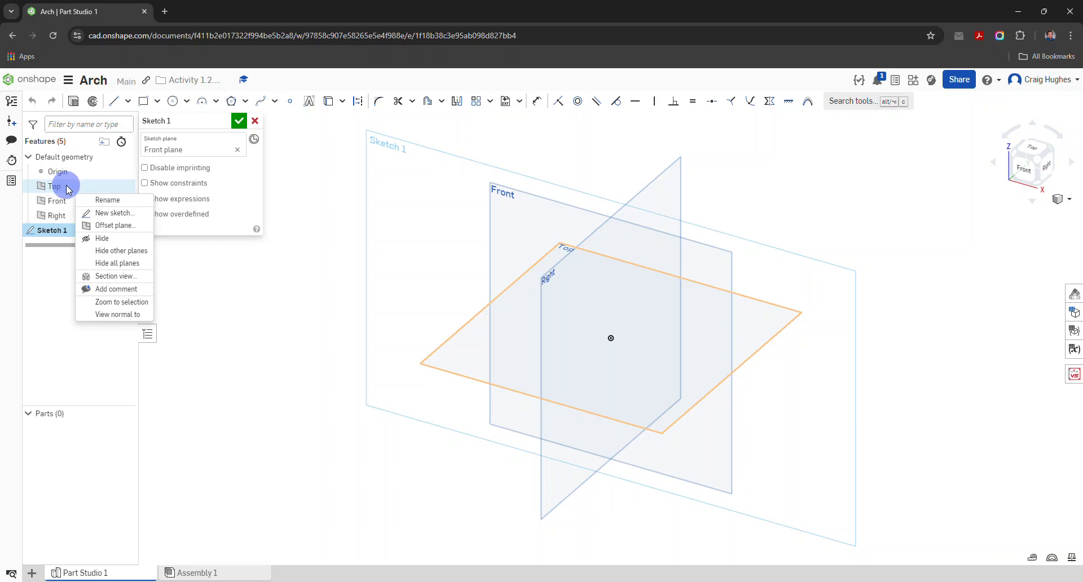
{"action": "left_click", "coordinate": [113, 262]}
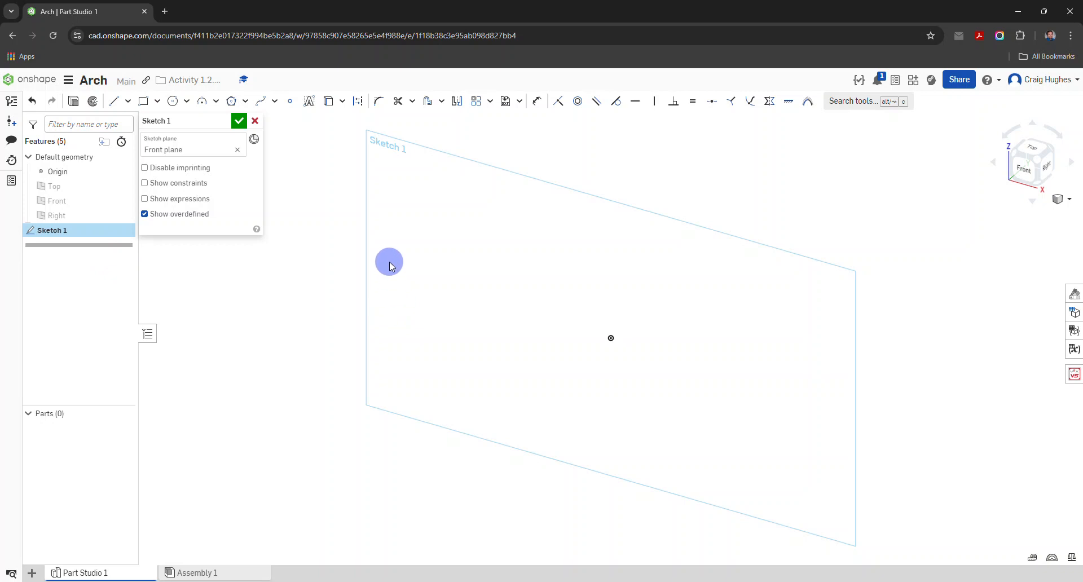
{"action": "right_click", "coordinate": [314, 195]}
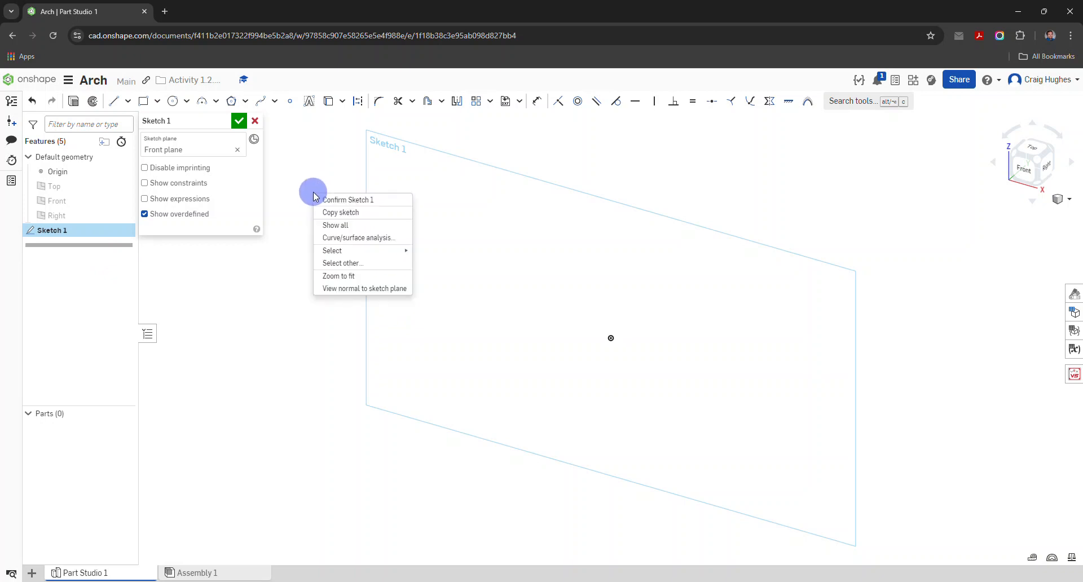
{"action": "left_click", "coordinate": [339, 288]}
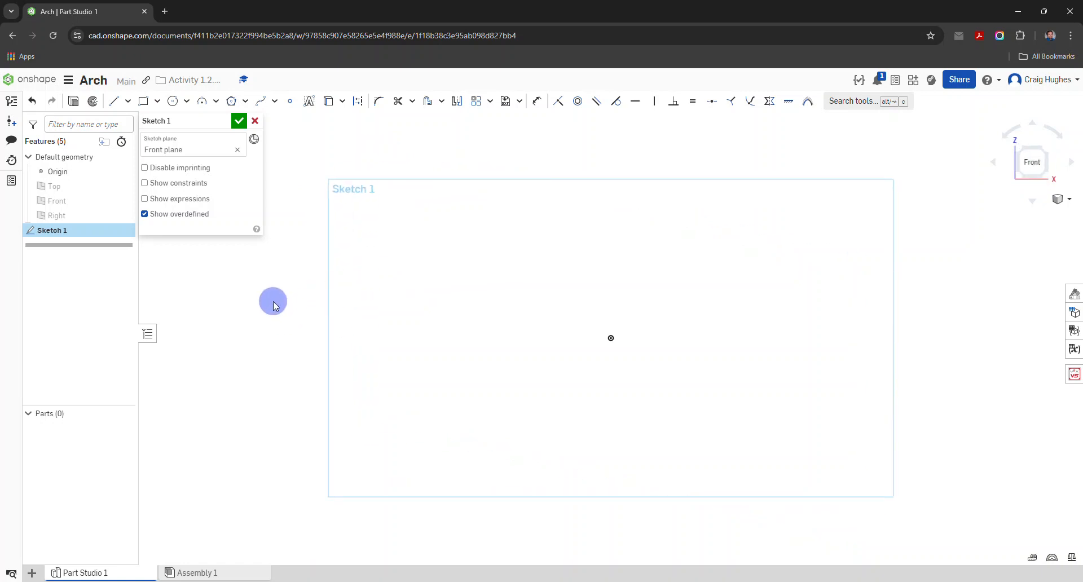
Step: Sketch a corner rectangle starting at the origin, about 6.468 in wide and 3.807 in high
{"action": "left_click", "coordinate": [159, 103]}
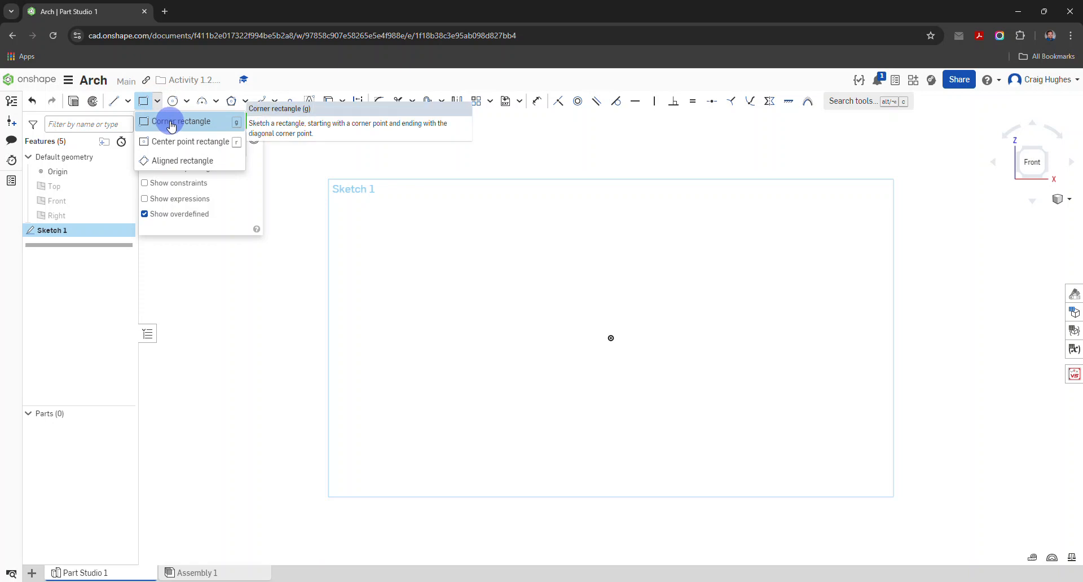
{"action": "left_click", "coordinate": [172, 123]}
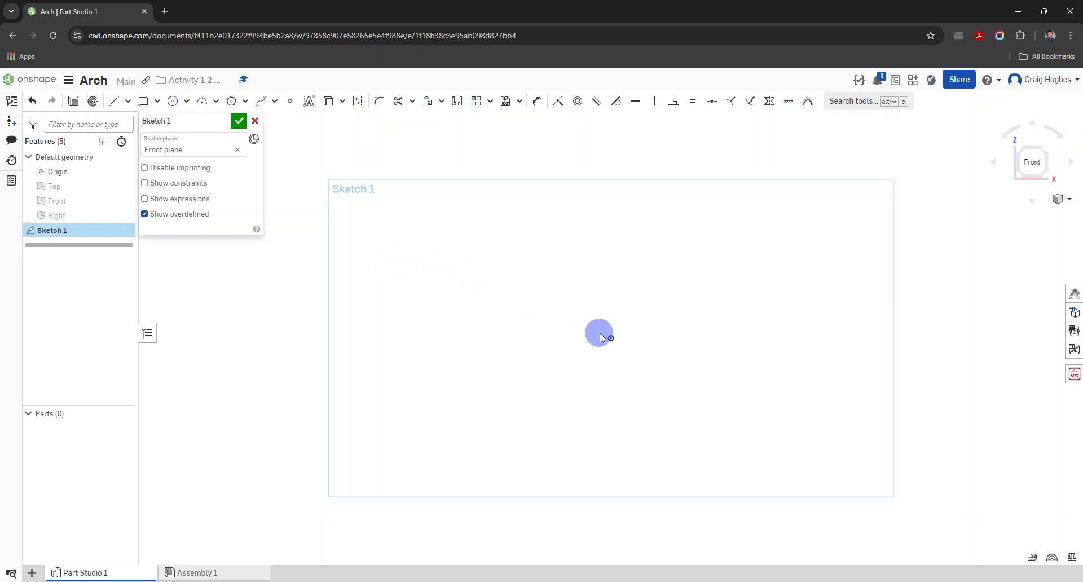
{"action": "left_click", "coordinate": [144, 105]}
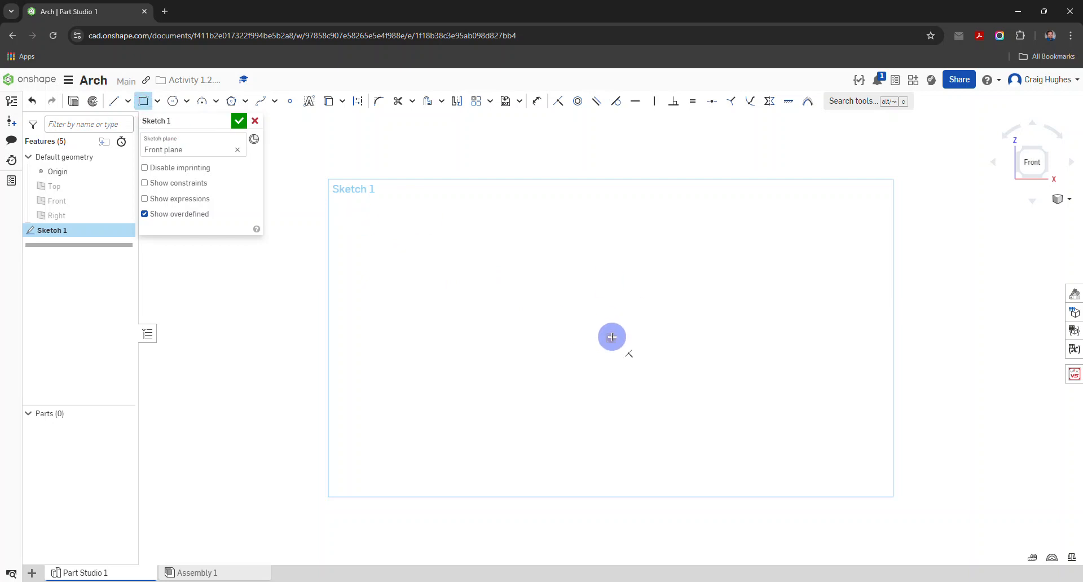
{"action": "left_click_drag", "start_coordinate": [612, 337], "coordinate": [911, 162]}
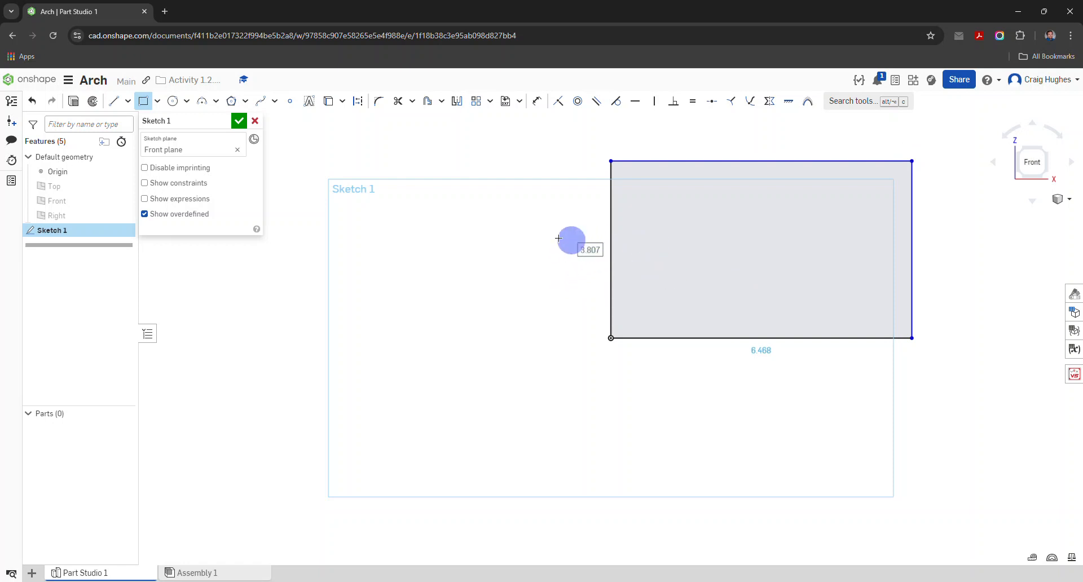
Step: Set the rectangle's height to 1.125 in and its width to 2.313 in, and finish the sketch
{"action": "type", "text": "1"}
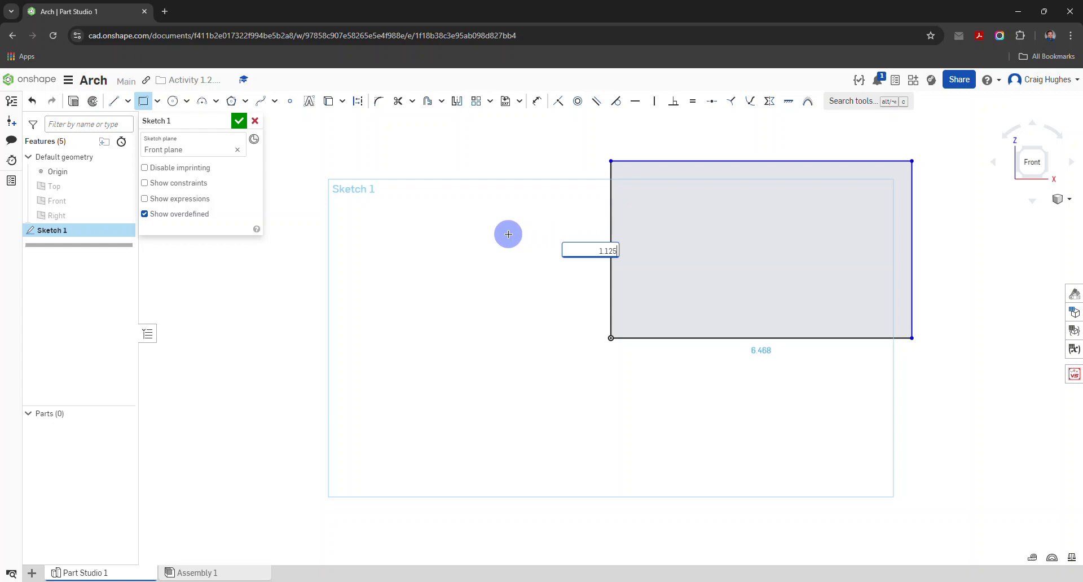
{"action": "type", "text": ".125"}
{"action": "key", "text": "Return"}
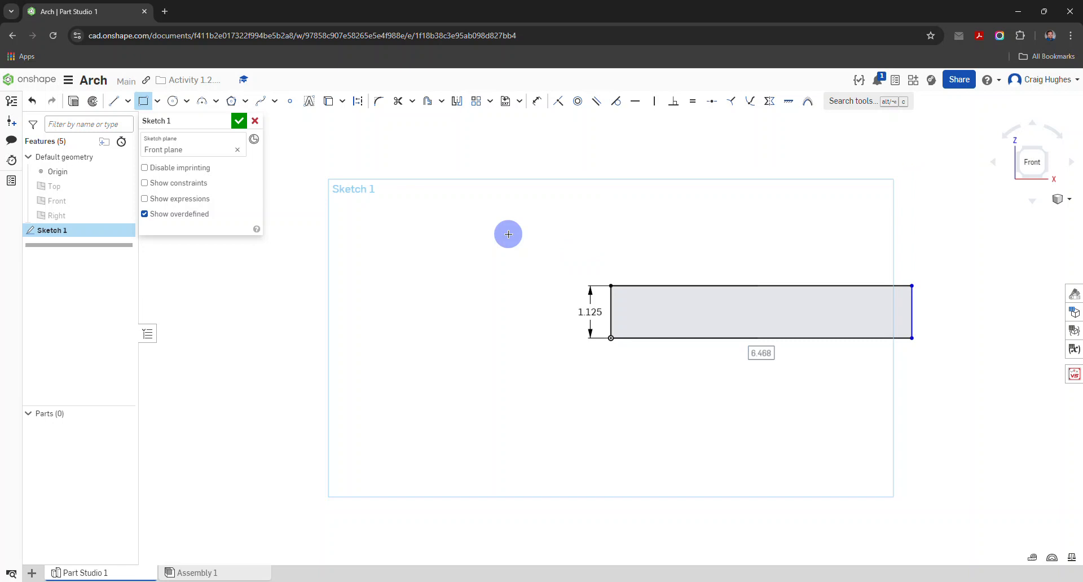
{"action": "type", "text": "2.313"}
{"action": "key", "text": "Return"}
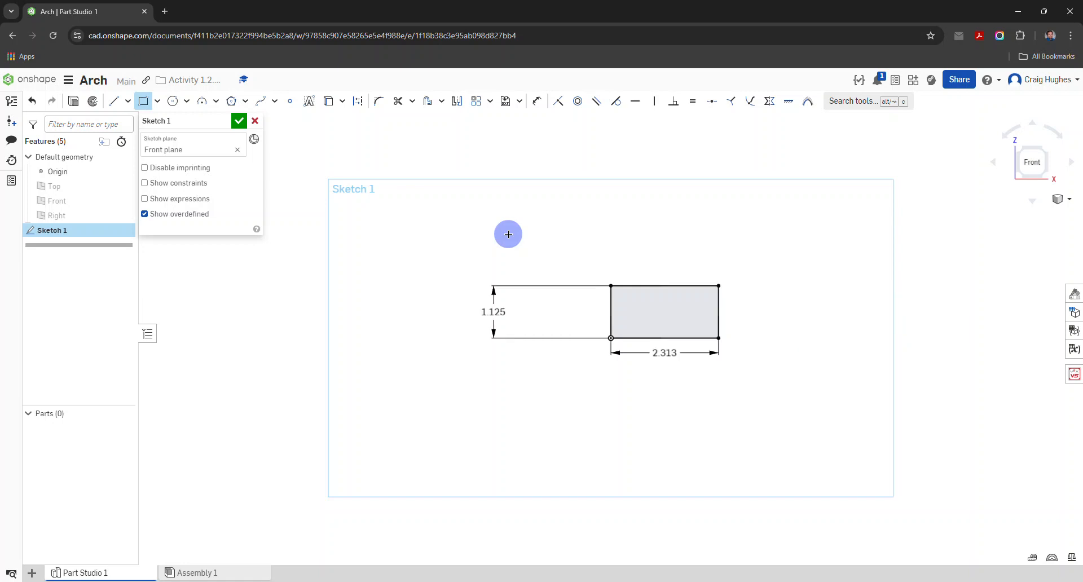
{"action": "scroll", "coordinate": [660, 338], "scroll_direction": "up", "scroll_amount": 5}
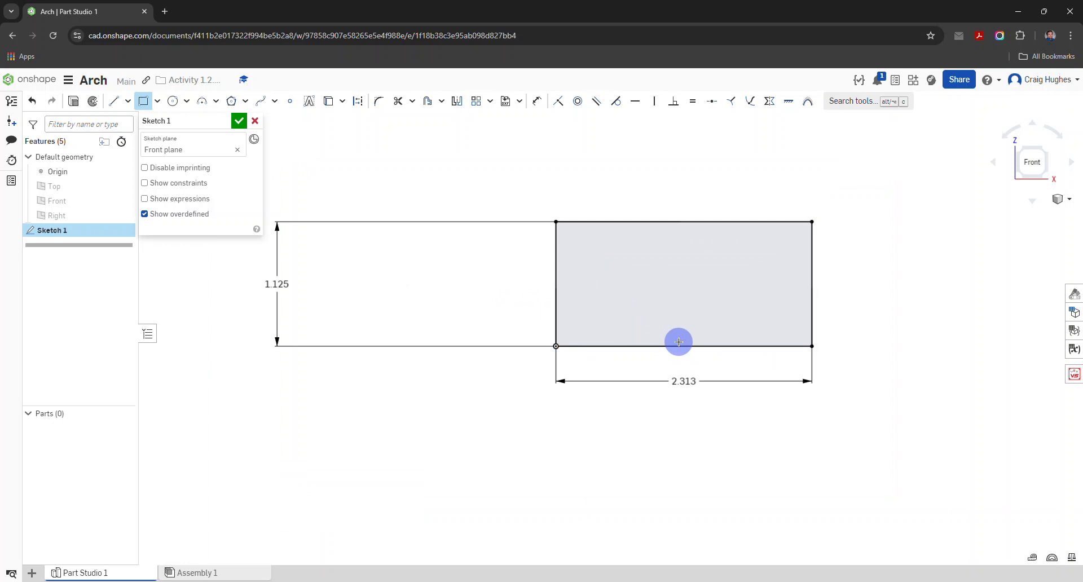
{"action": "right_click", "coordinate": [339, 175]}
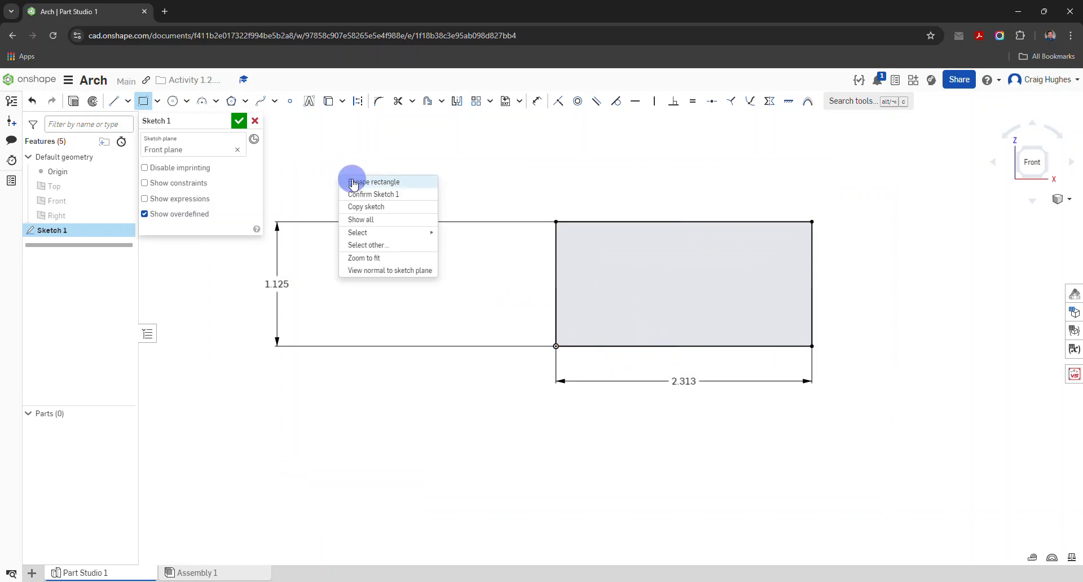
{"action": "left_click", "coordinate": [353, 183]}
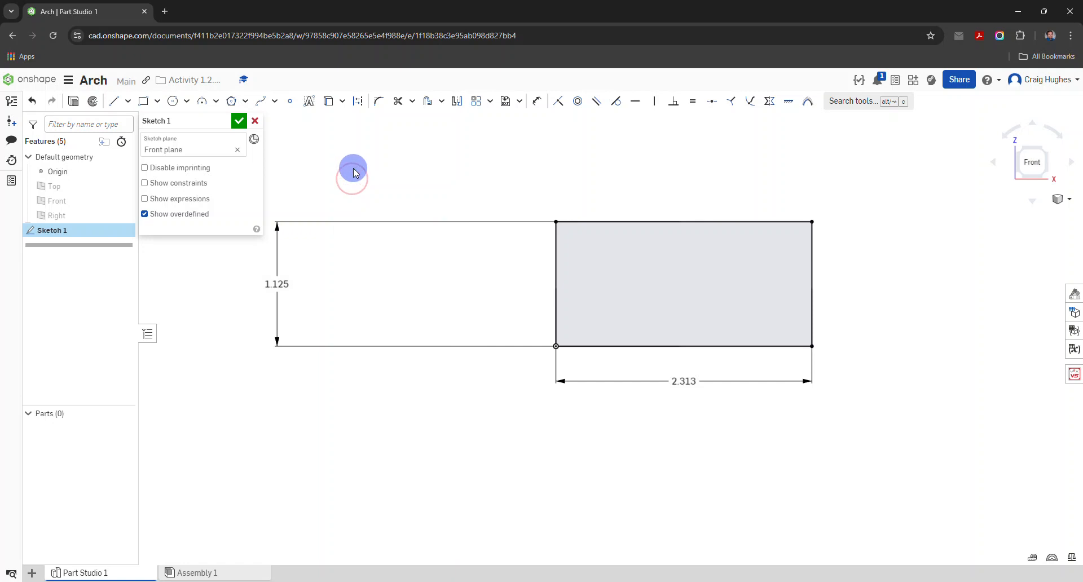
{"action": "right_click", "coordinate": [354, 170]}
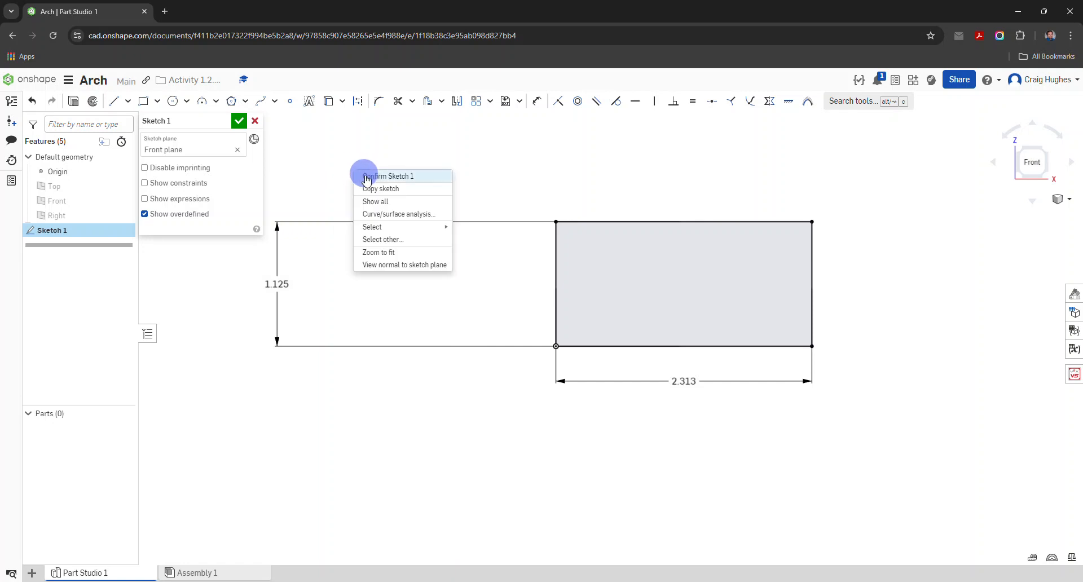
{"action": "left_click", "coordinate": [367, 177]}
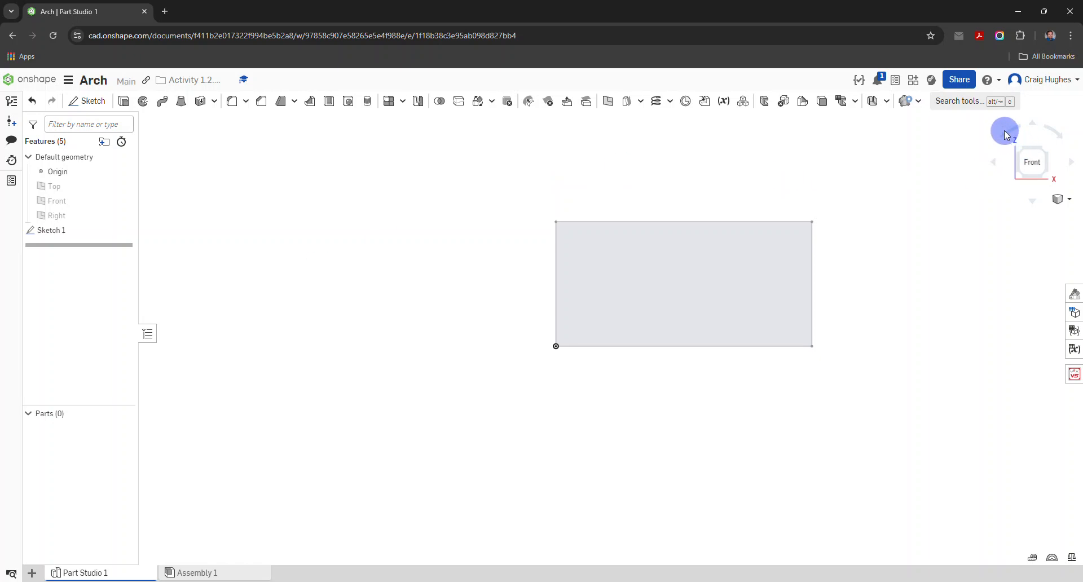
Step: Extrude the rectangle as a new solid with a blind depth of 1.125 in in the reversed direction, towards the back
{"action": "right_click", "coordinate": [406, 207]}
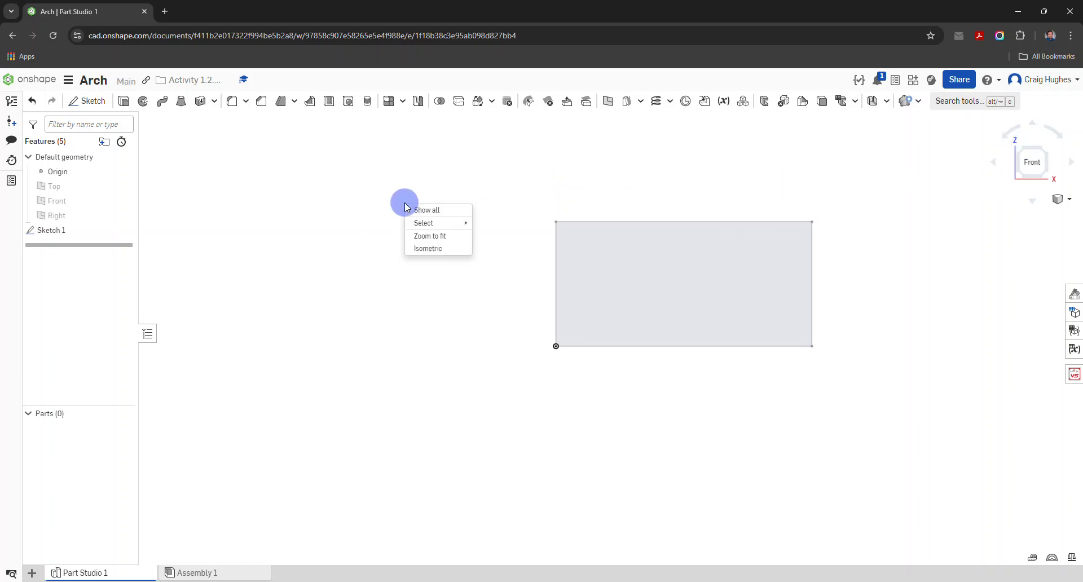
{"action": "left_click", "coordinate": [425, 248]}
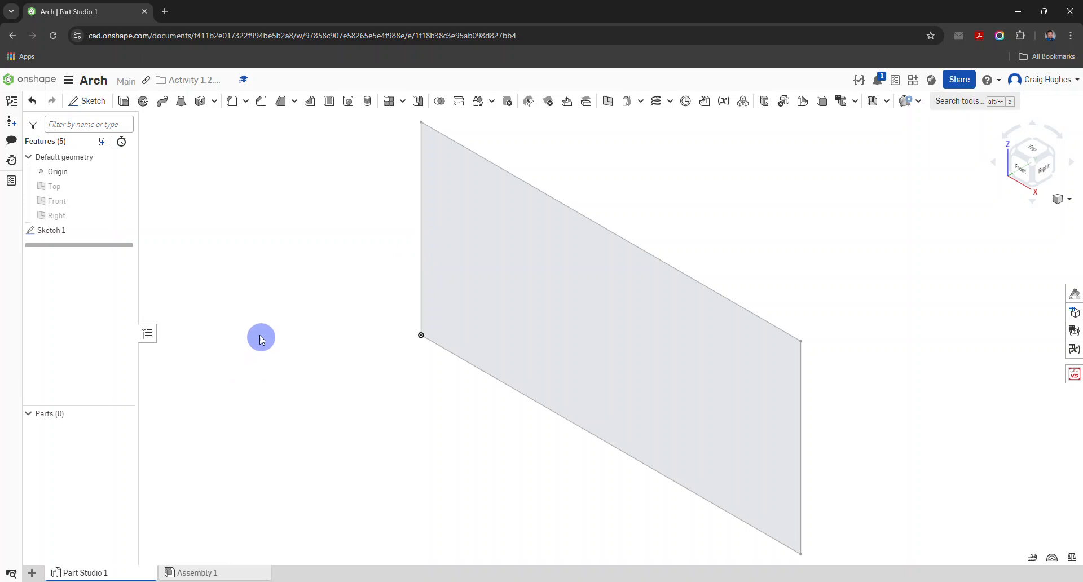
{"action": "left_click", "coordinate": [129, 105]}
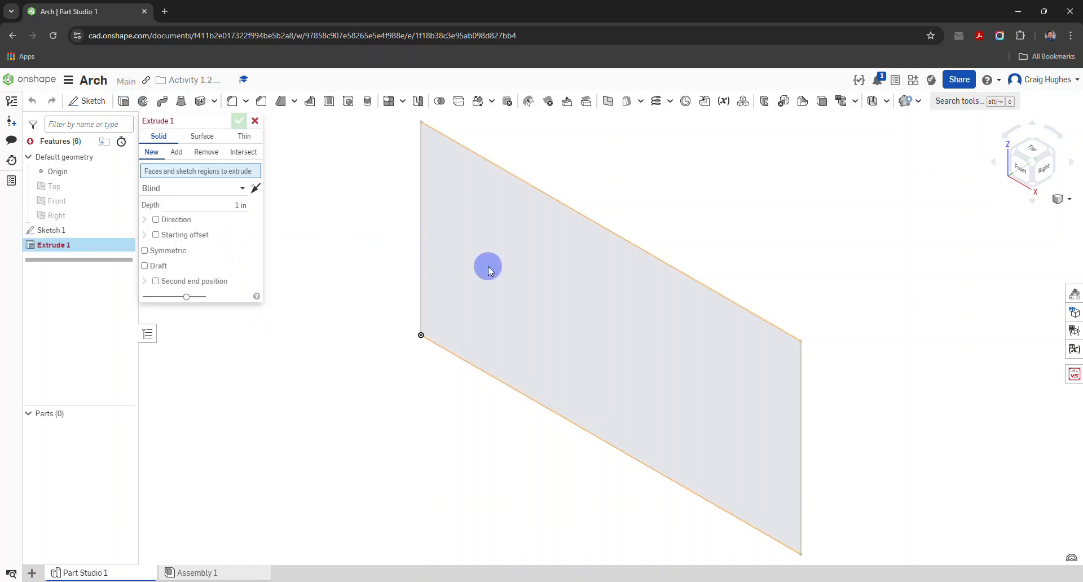
{"action": "left_click", "coordinate": [489, 266]}
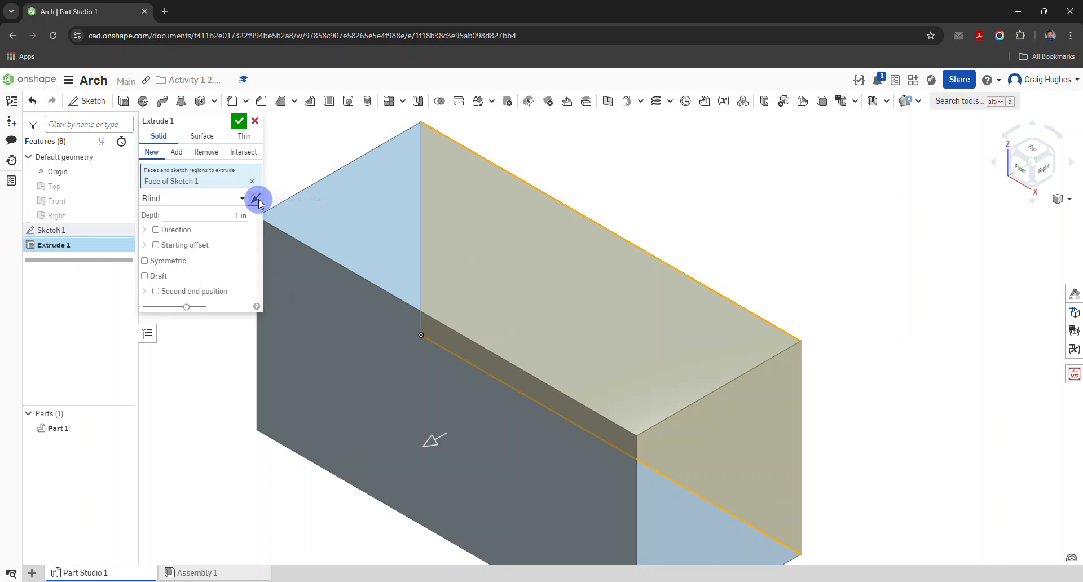
{"action": "left_click", "coordinate": [256, 199]}
{"action": "left_click", "coordinate": [249, 216]}
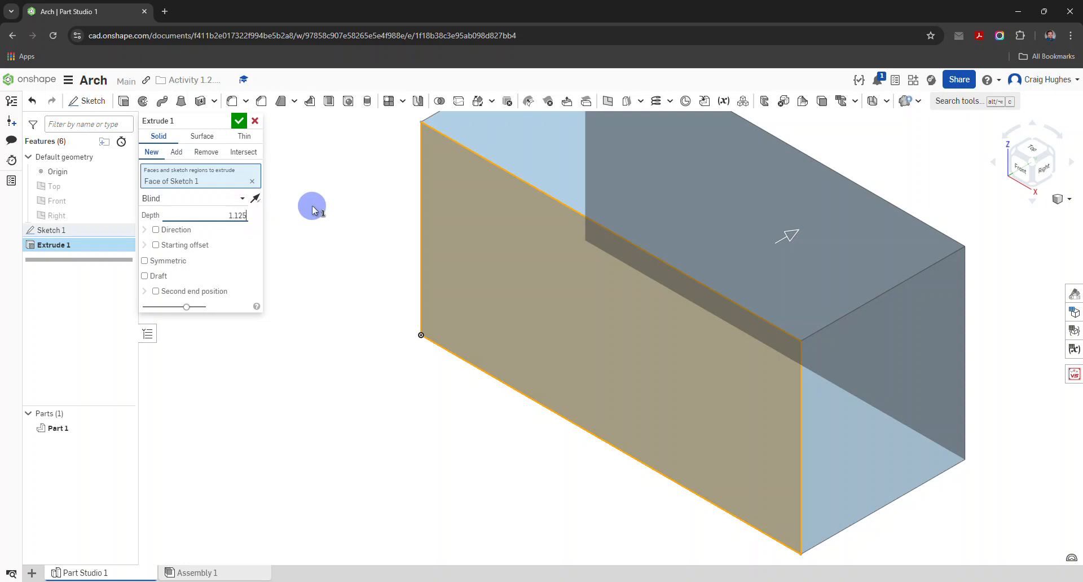
{"action": "left_click", "coordinate": [239, 122]}
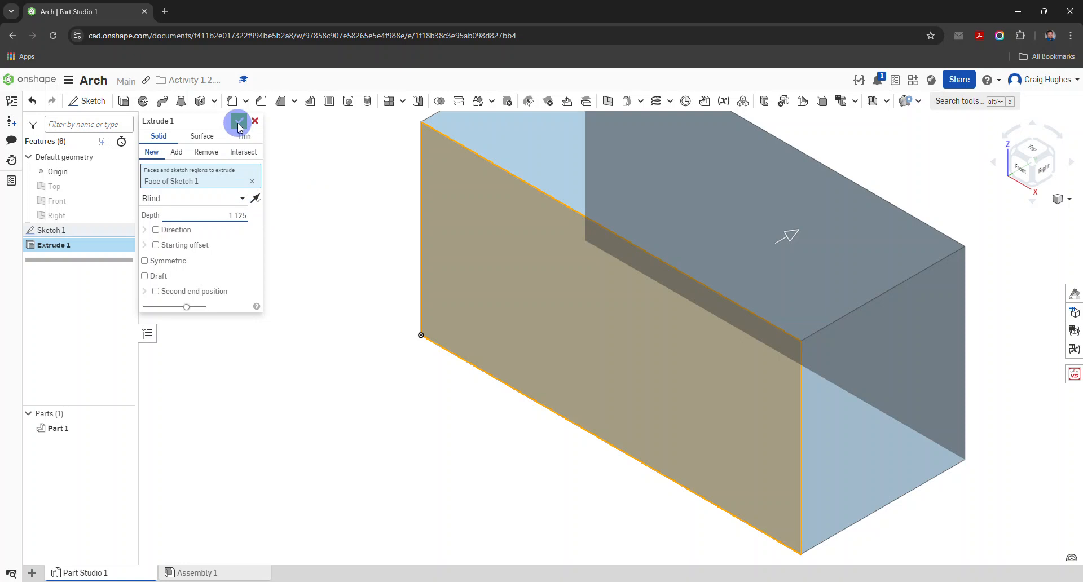
{"action": "left_click", "coordinate": [238, 124]}
{"action": "scroll", "coordinate": [287, 300], "scroll_direction": "down", "scroll_amount": 2}
{"action": "middle_click_drag", "start_coordinate": [252, 244], "coordinate": [279, 291]}
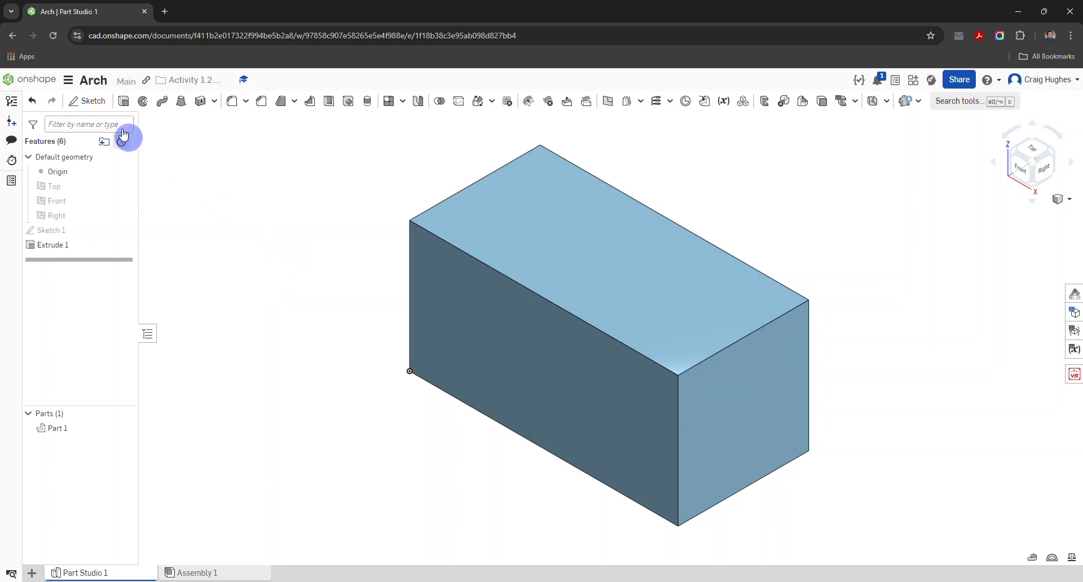
Step: Start a second sketch on the front face of the extruded block
{"action": "left_click", "coordinate": [93, 101]}
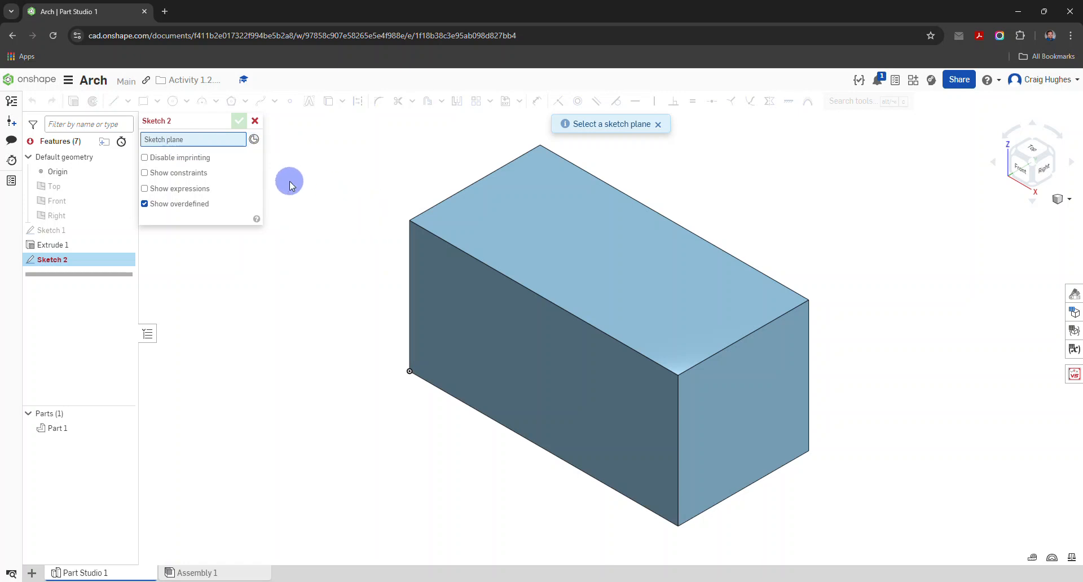
{"action": "left_click", "coordinate": [545, 370]}
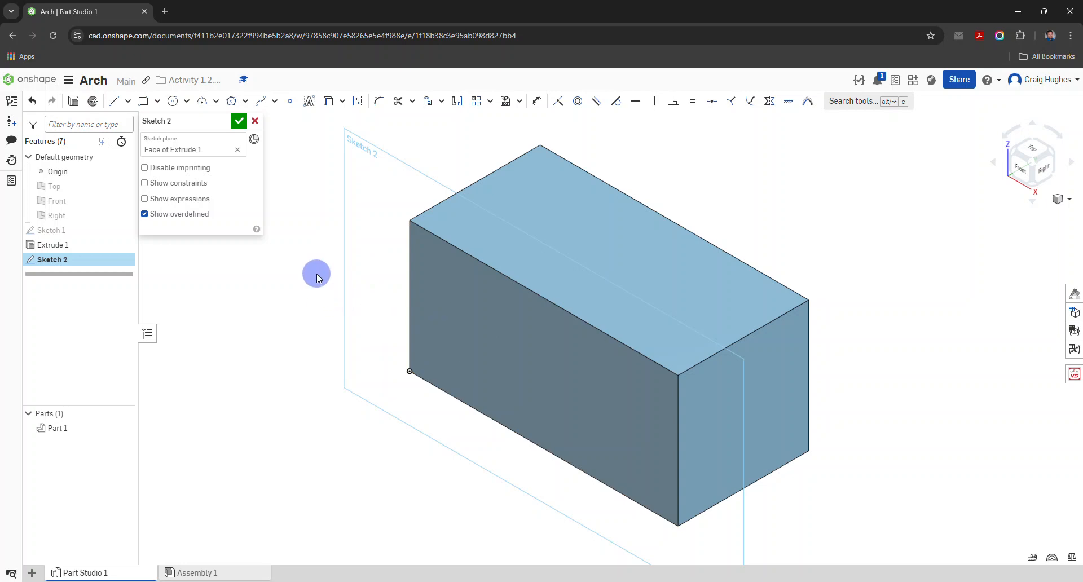
{"action": "key", "text": "n"}
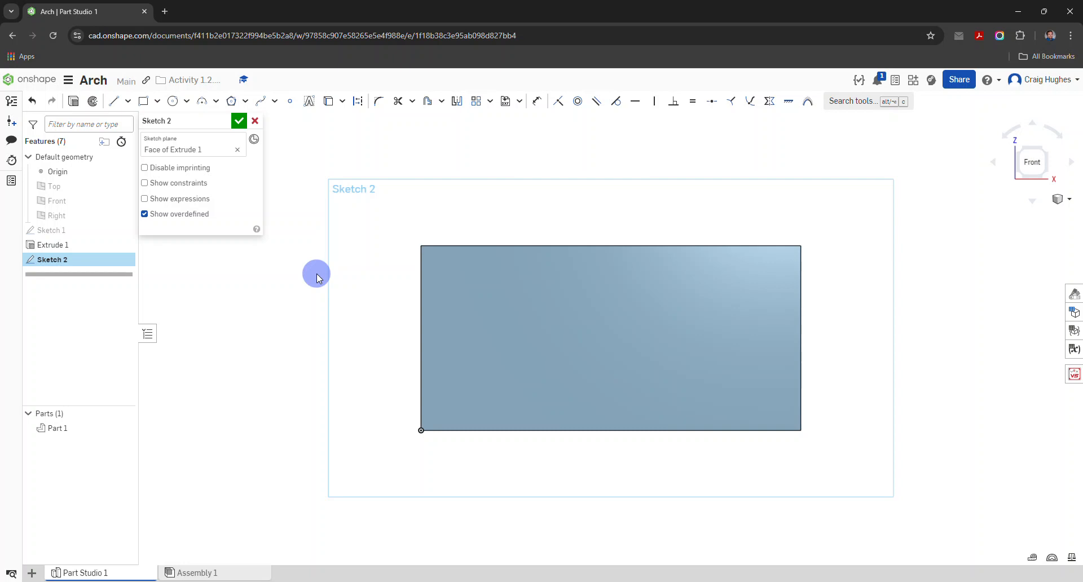
{"action": "middle_click_drag", "start_coordinate": [353, 331], "coordinate": [354, 252]}
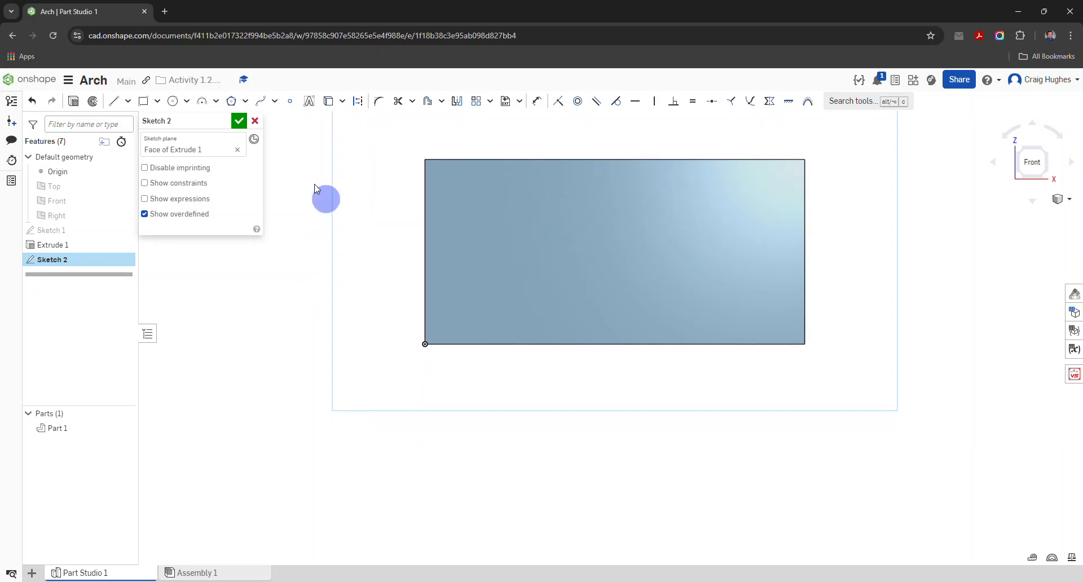
Step: Sketch a circle centred on the midpoint of the front face's bottom edge and set its diameter to 1.375 in
{"action": "left_click", "coordinate": [173, 102]}
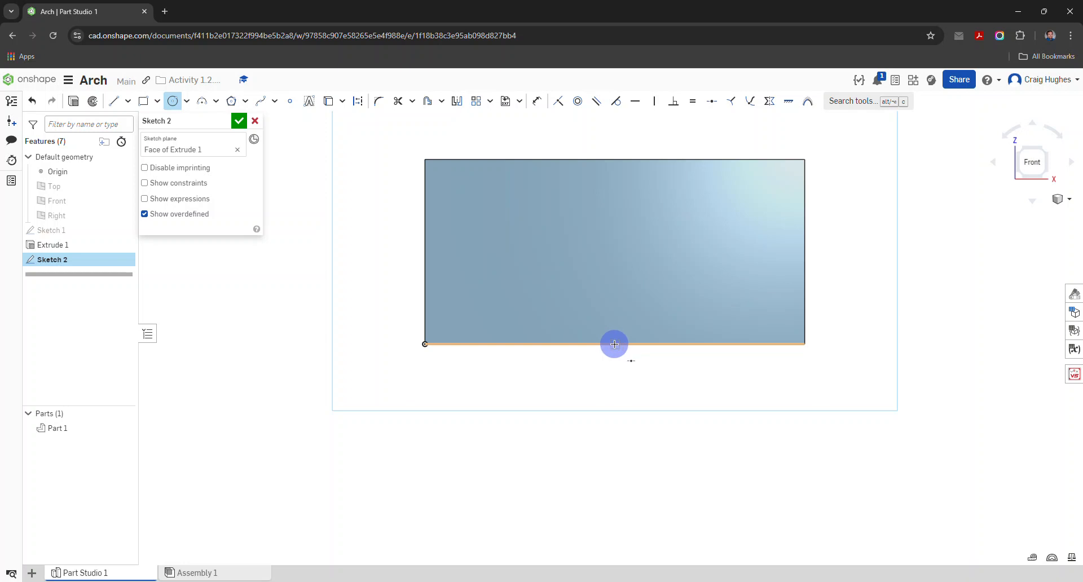
{"action": "left_click_drag", "start_coordinate": [614, 344], "coordinate": [693, 283]}
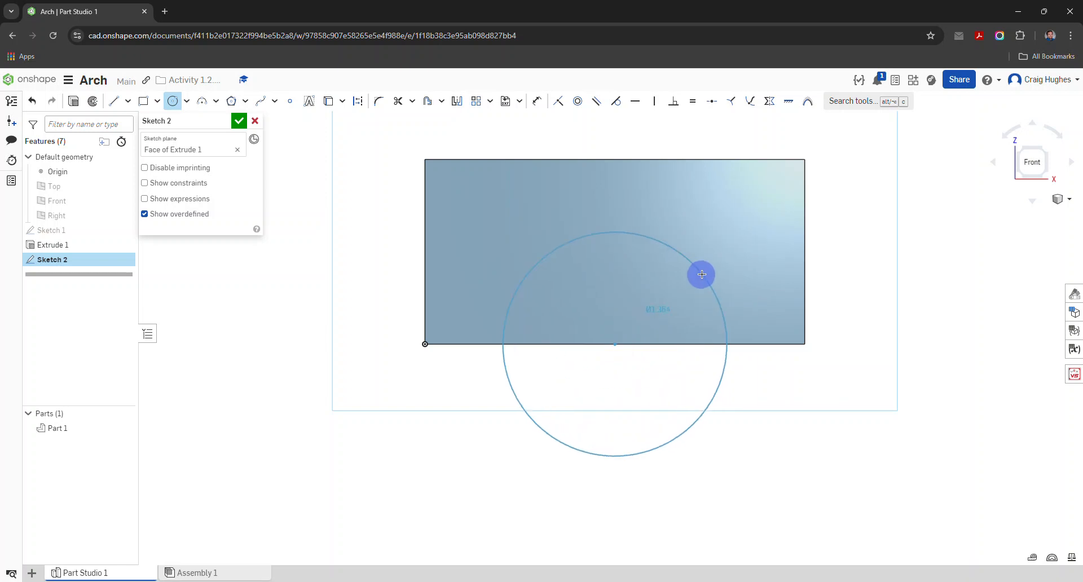
{"action": "left_click", "coordinate": [702, 274]}
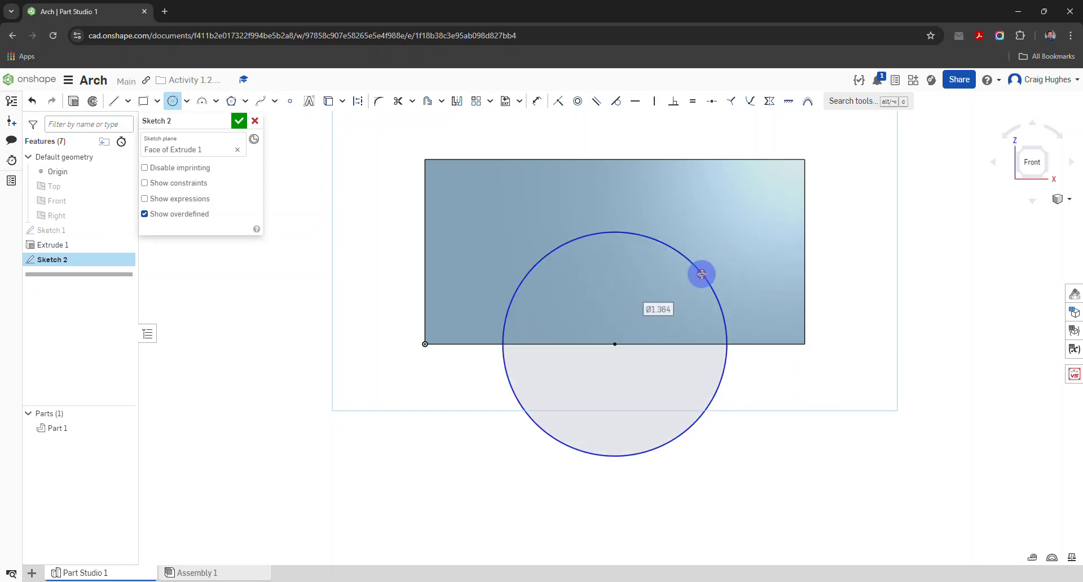
{"action": "type", "text": "1.375"}
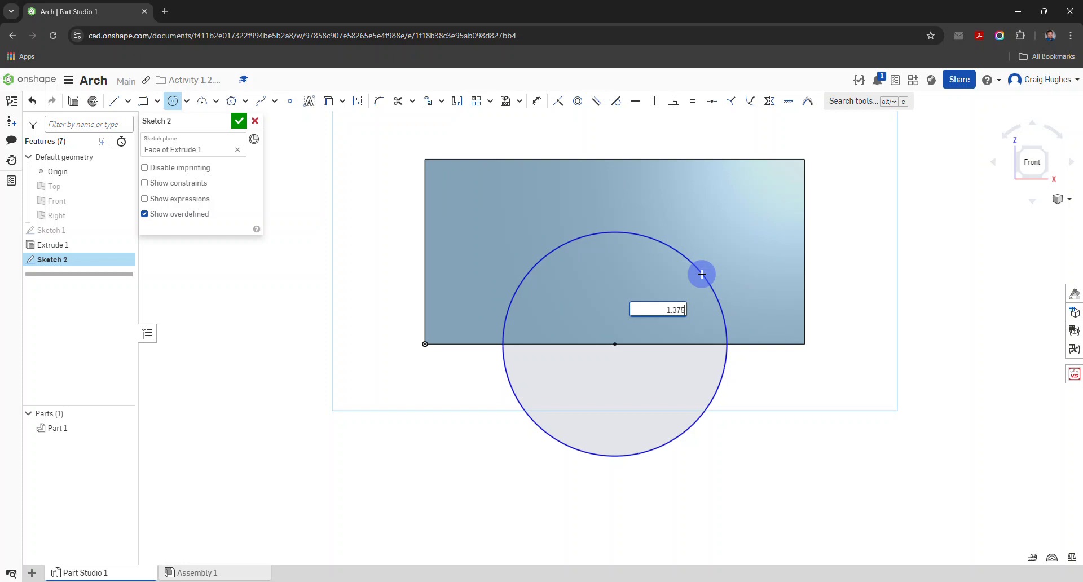
{"action": "key", "text": "Return"}
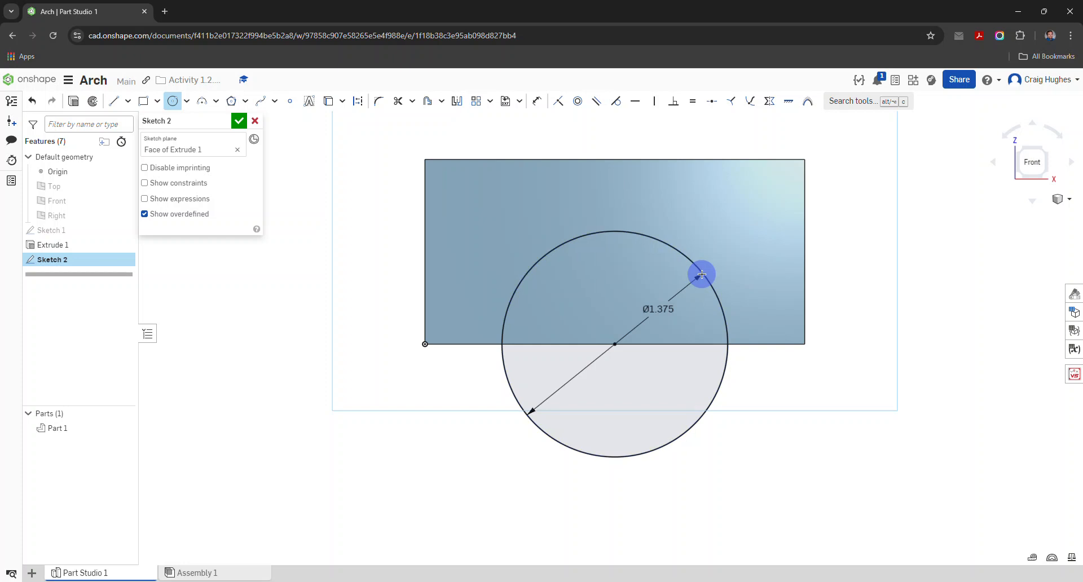
Step: Draw a horizontal line along the block's bottom edge between the circle's two intersections with that edge, and end the Line command
{"action": "left_click", "coordinate": [398, 110]}
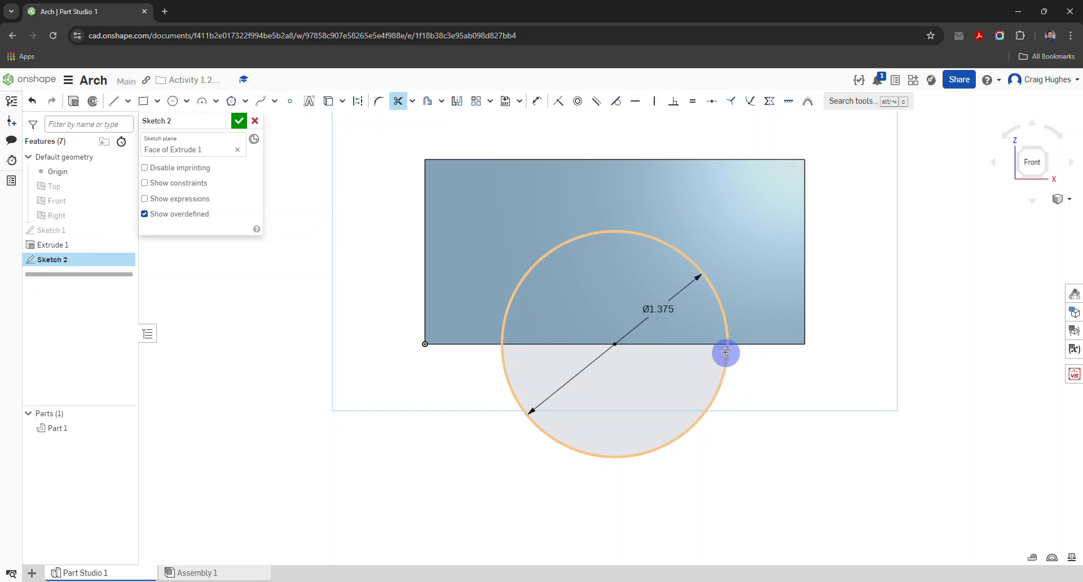
{"action": "left_click", "coordinate": [114, 101]}
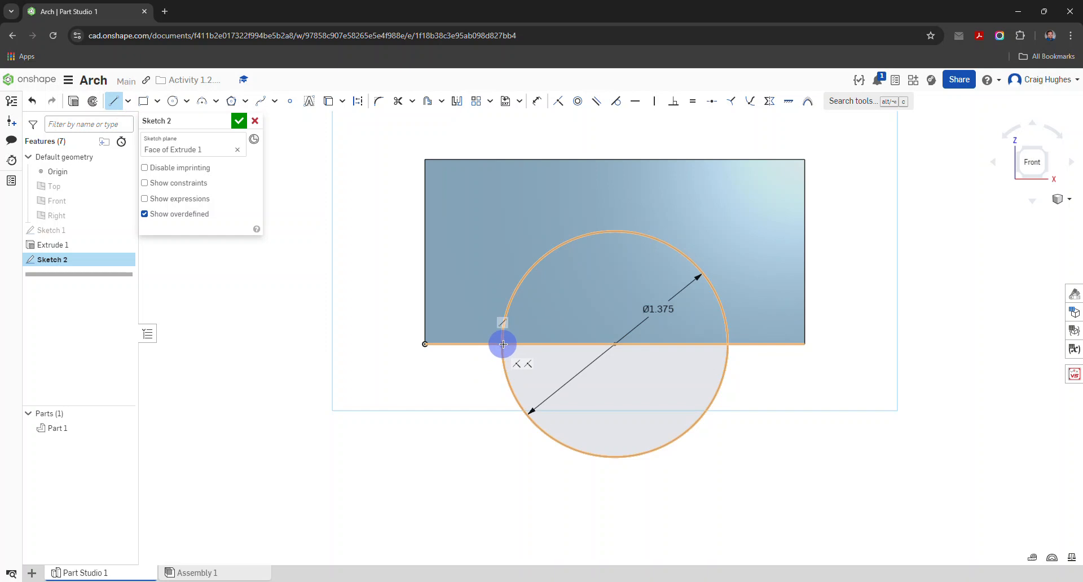
{"action": "left_click", "coordinate": [503, 343]}
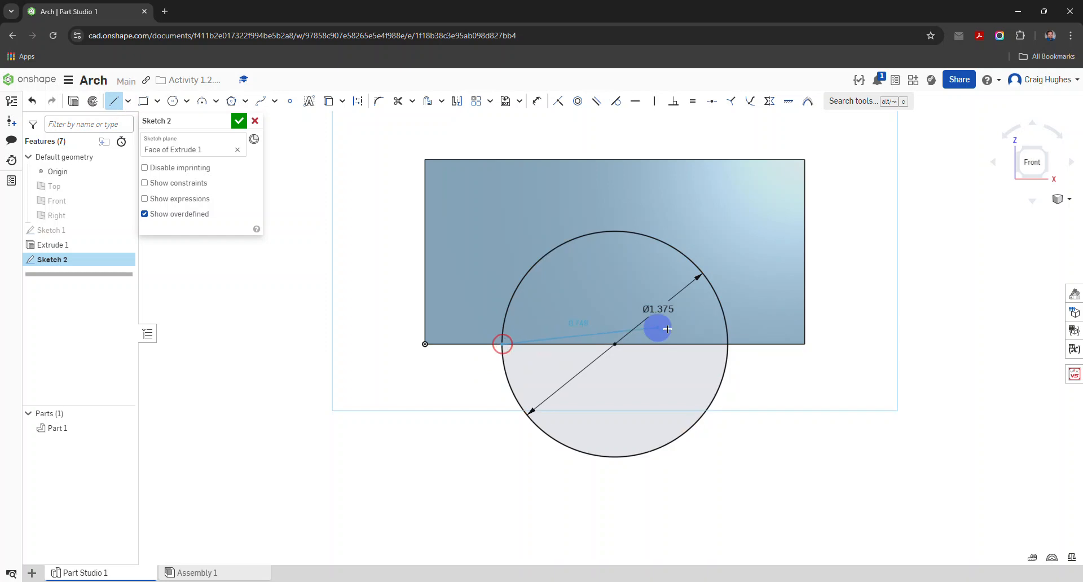
{"action": "left_click", "coordinate": [726, 343]}
{"action": "right_click", "coordinate": [515, 395]}
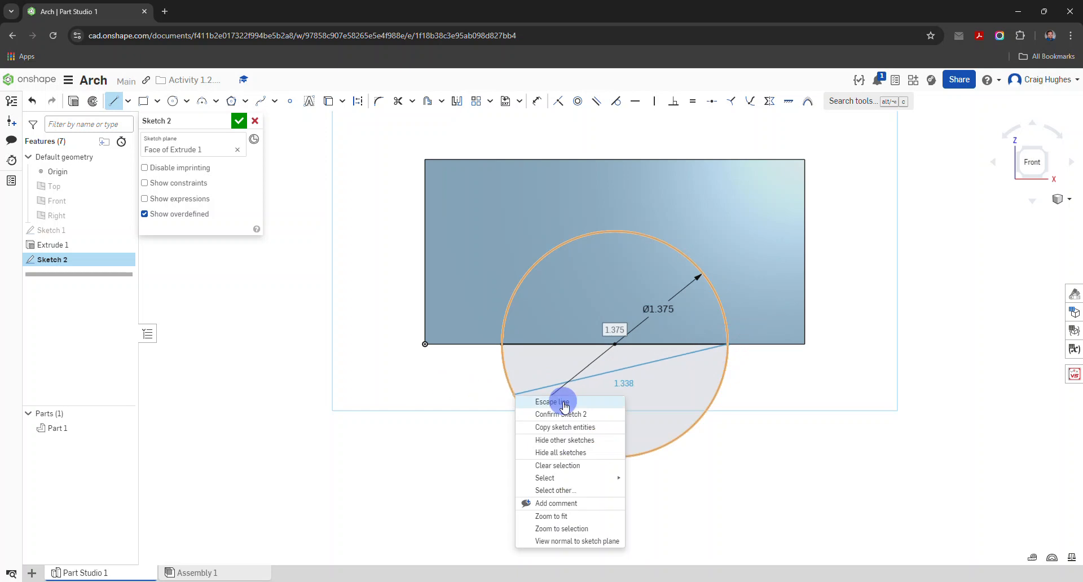
{"action": "left_click", "coordinate": [565, 402]}
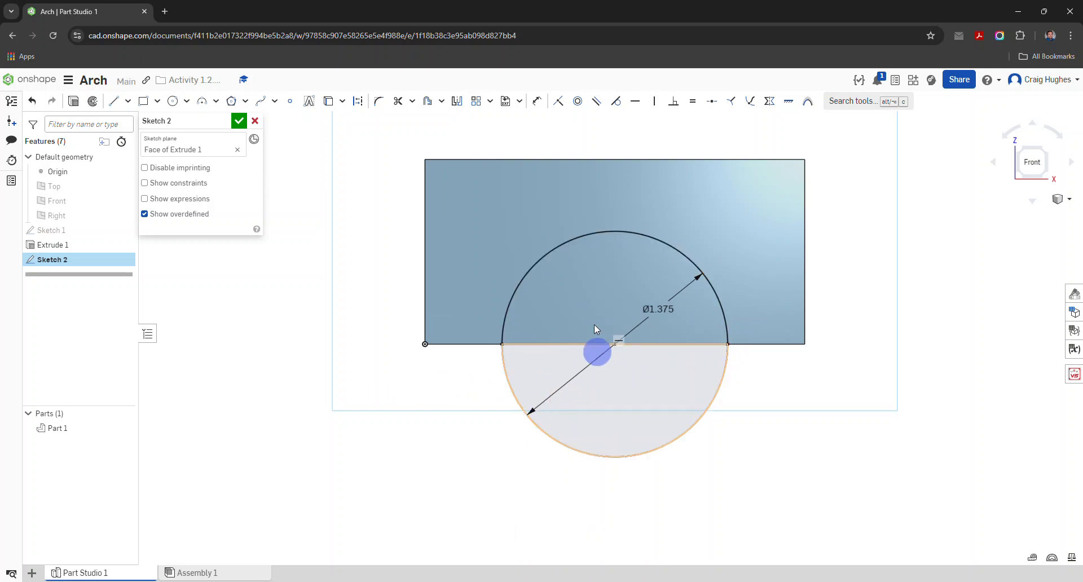
Step: Trim away the half of the circle below the block's bottom edge and finish the sketch
{"action": "left_click", "coordinate": [399, 103]}
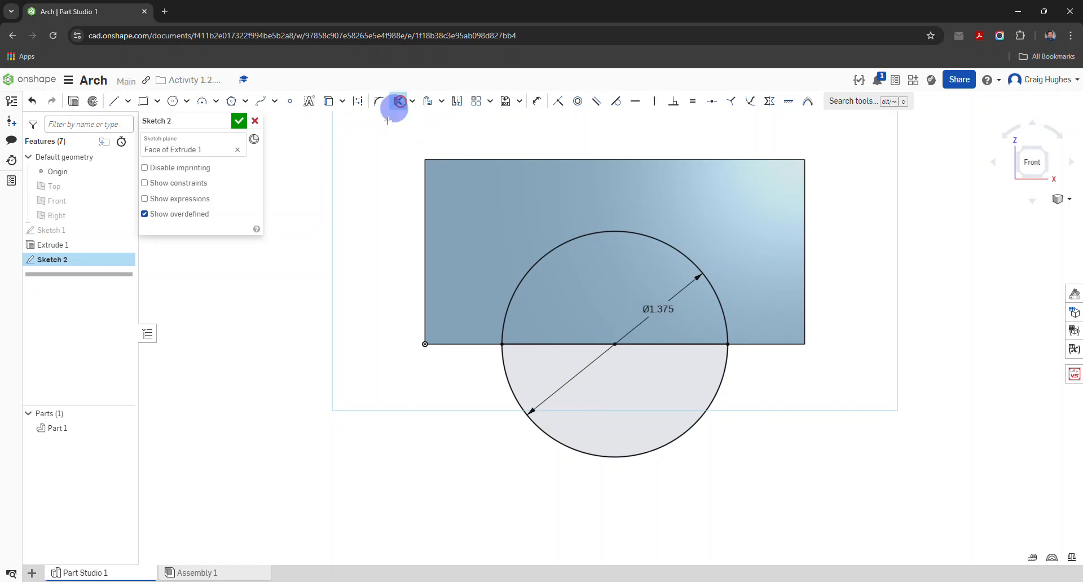
{"action": "left_click", "coordinate": [523, 411]}
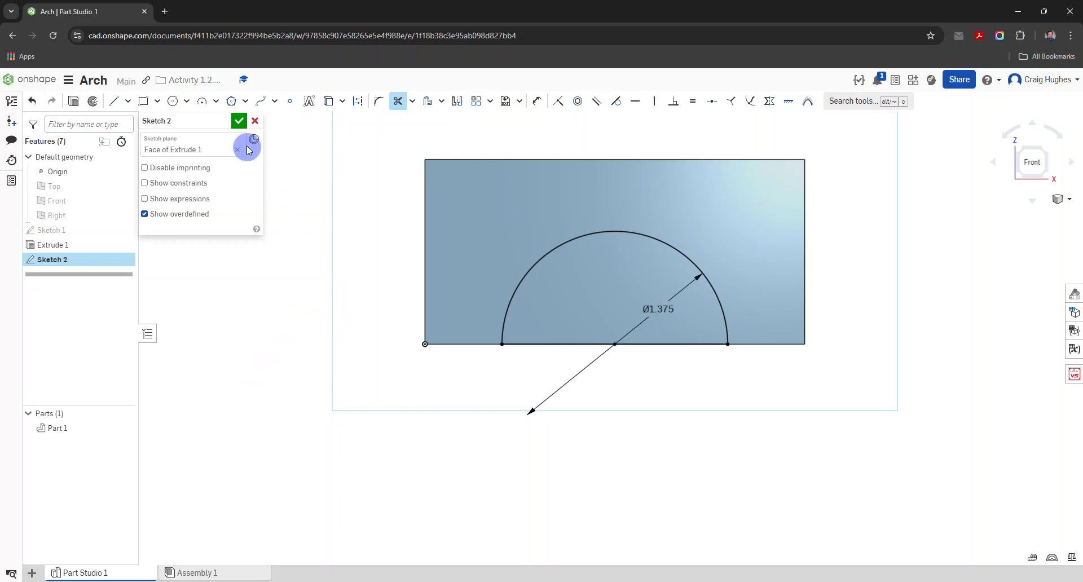
{"action": "left_click", "coordinate": [240, 128]}
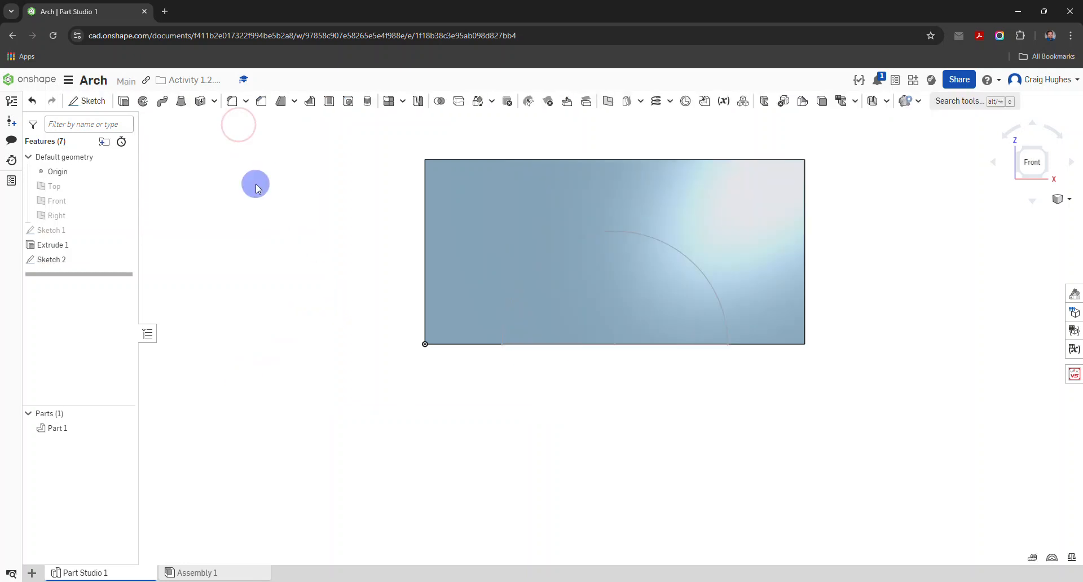
Step: Extrude the semicircular region as a Remove cut into the block, with the direction reversed and the end type set to Through all
{"action": "right_click", "coordinate": [258, 187]}
{"action": "mouse_move", "coordinate": [263, 207]}
{"action": "left_click", "coordinate": [275, 229]}
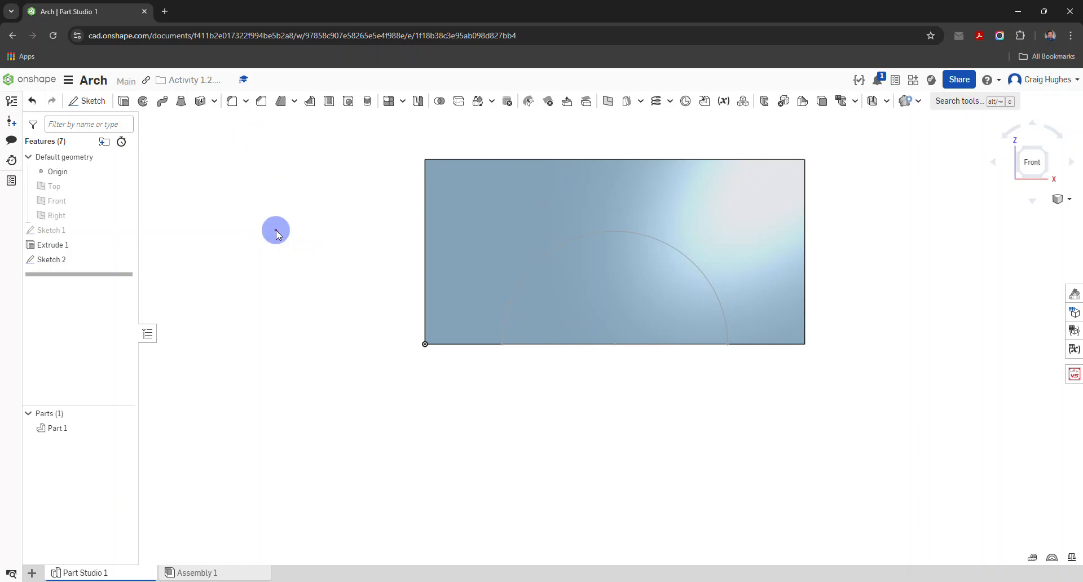
{"action": "left_click", "coordinate": [125, 101]}
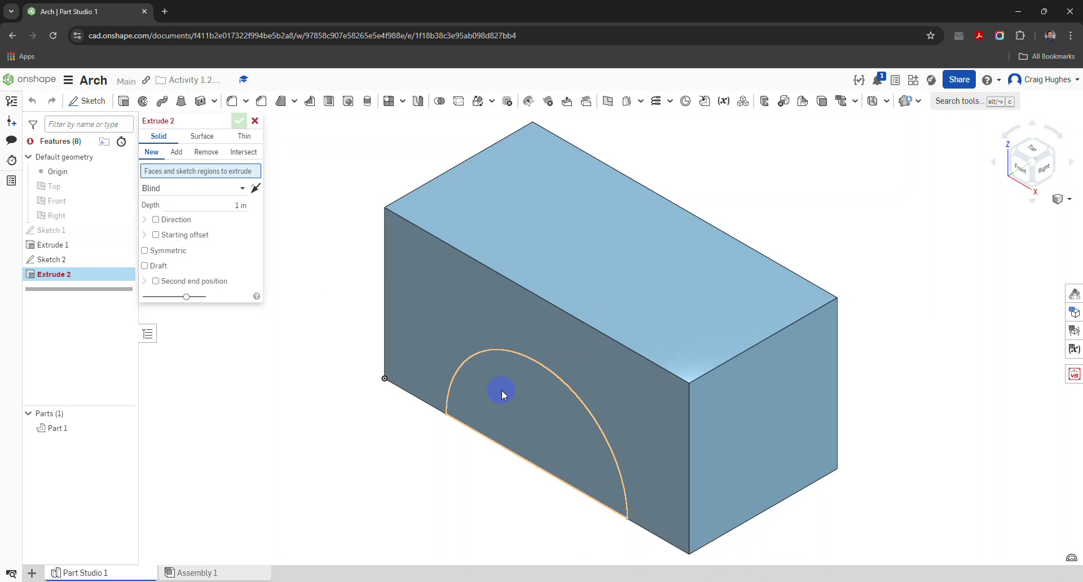
{"action": "left_click", "coordinate": [533, 408]}
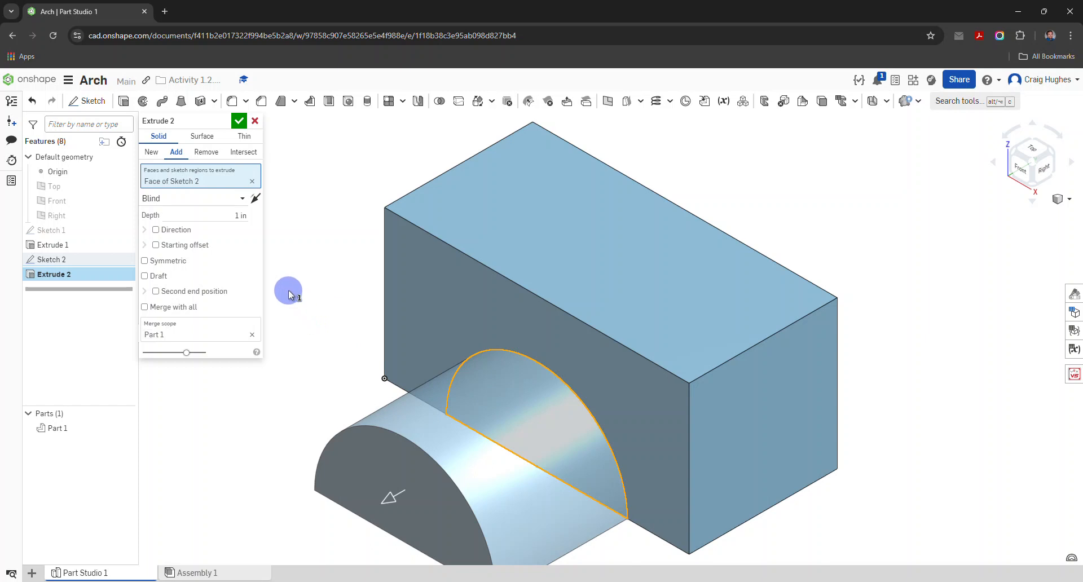
{"action": "left_click", "coordinate": [258, 198]}
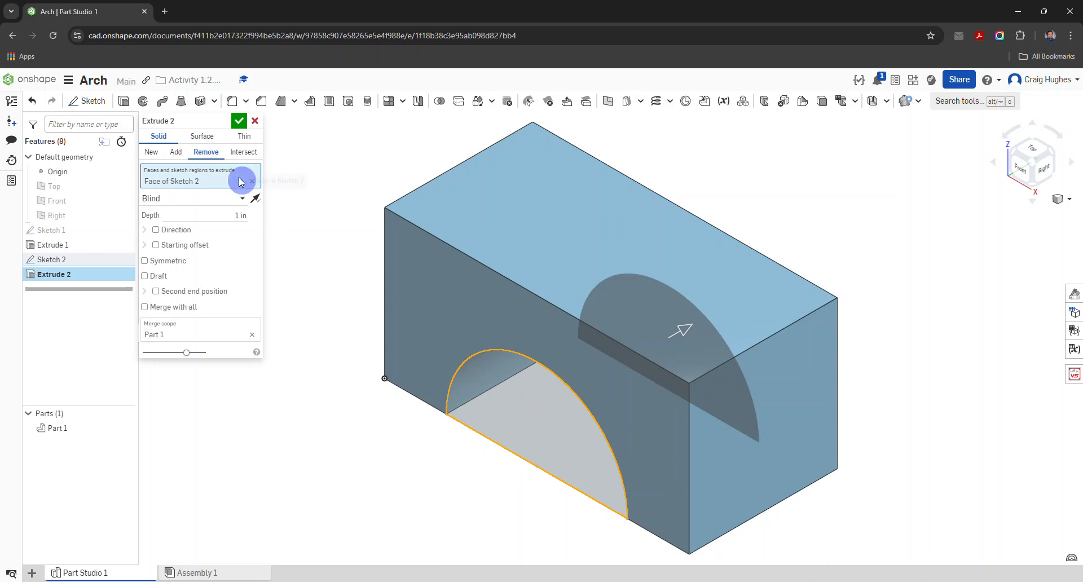
{"action": "left_click", "coordinate": [228, 199]}
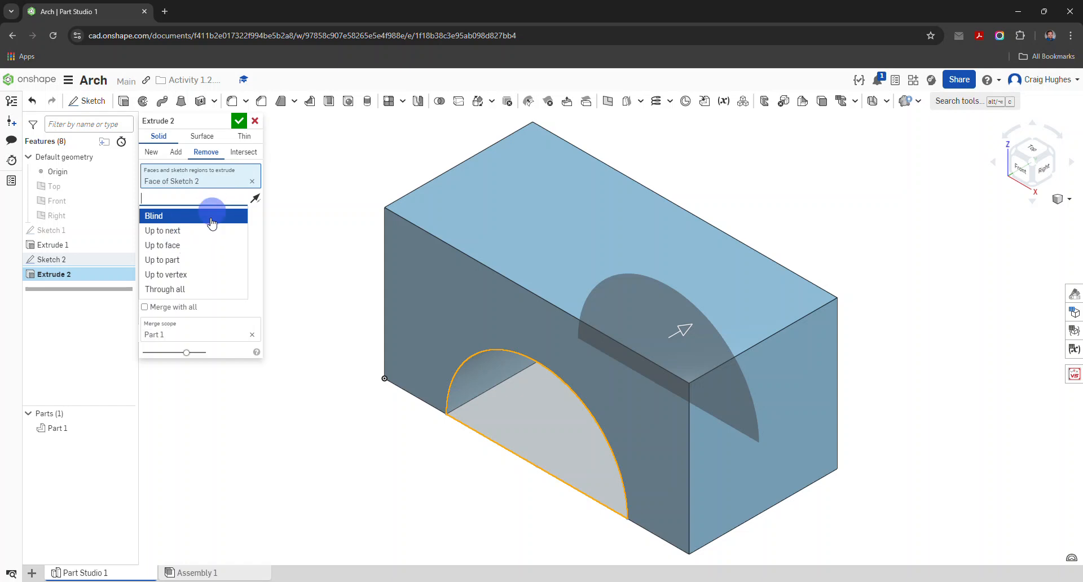
{"action": "left_click", "coordinate": [181, 291]}
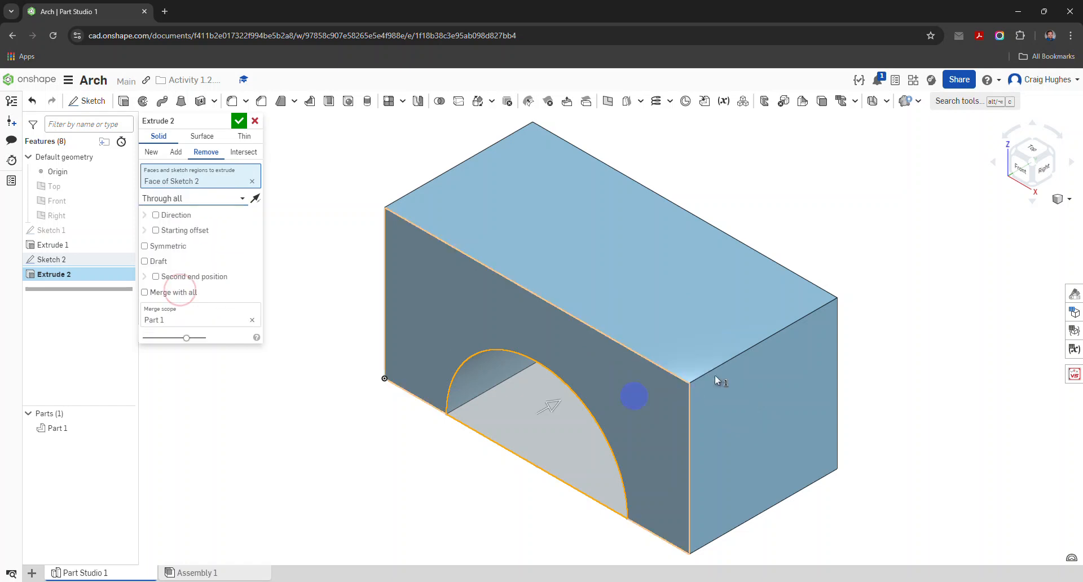
{"action": "mouse_move", "coordinate": [810, 258]}
{"action": "right_mouse_down"}
{"action": "mouse_move", "coordinate": [805, 240]}
{"action": "mouse_move", "coordinate": [752, 224]}
{"action": "mouse_move", "coordinate": [699, 231]}
{"action": "mouse_move", "coordinate": [814, 235]}
{"action": "mouse_move", "coordinate": [825, 246]}
{"action": "right_mouse_up"}
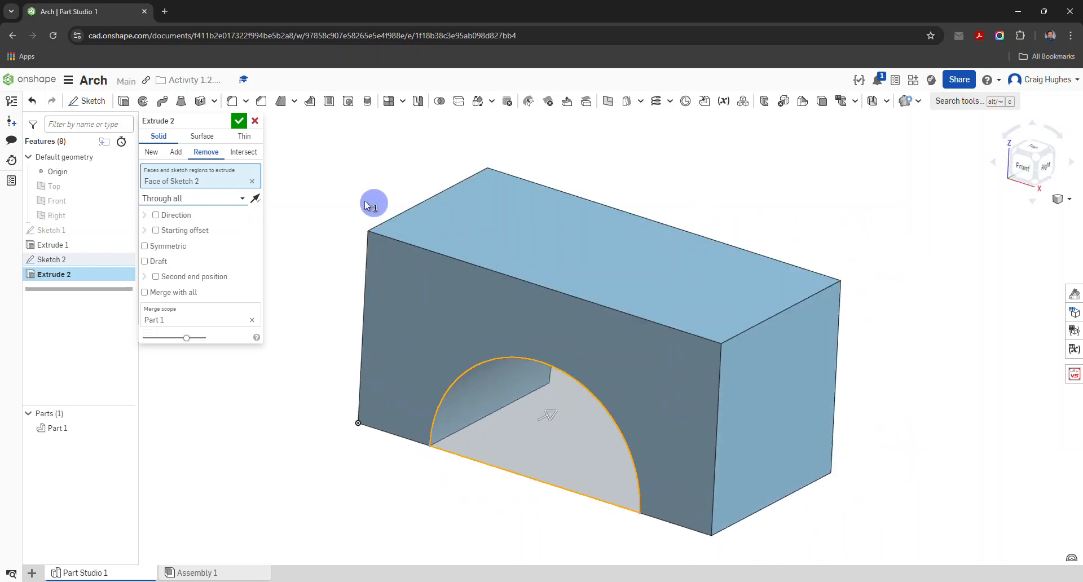
{"action": "left_click", "coordinate": [241, 121]}
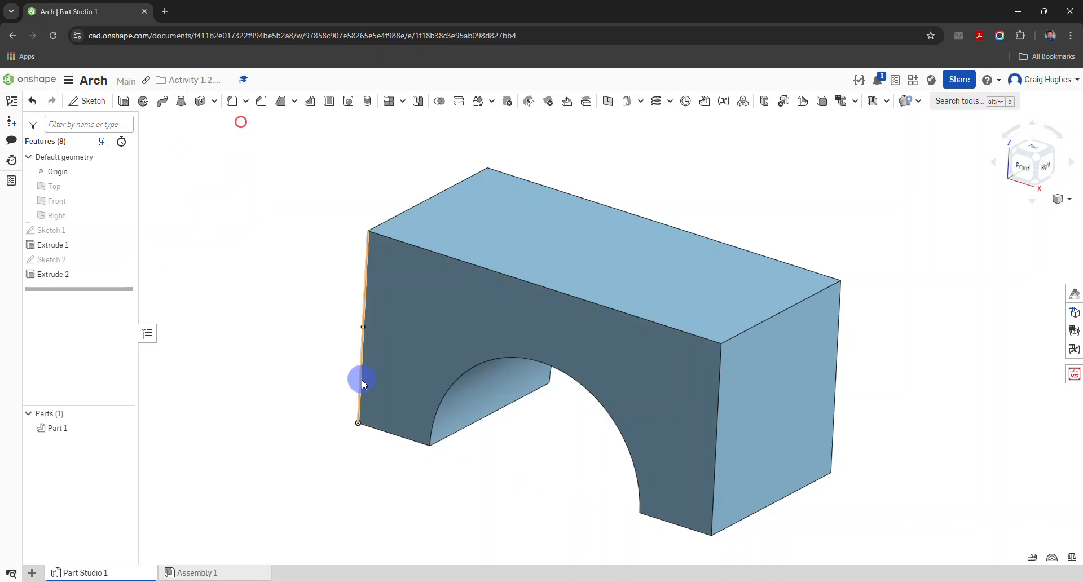
Step: Hide the origin and rename the part as Arch
{"action": "right_click_drag", "start_coordinate": [885, 248], "coordinate": [820, 326]}
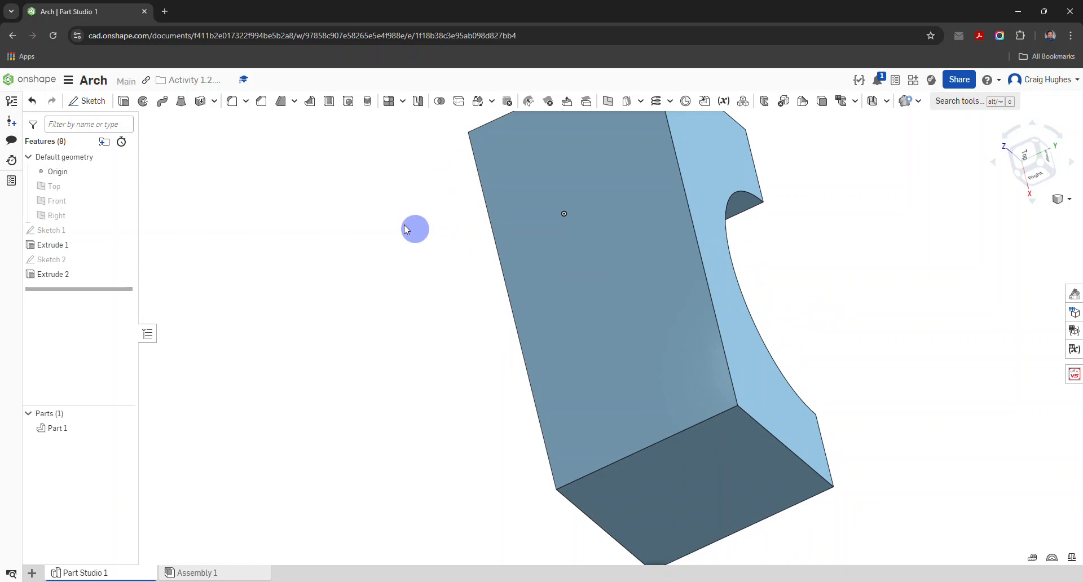
{"action": "right_click", "coordinate": [304, 168]}
{"action": "left_click", "coordinate": [326, 213]}
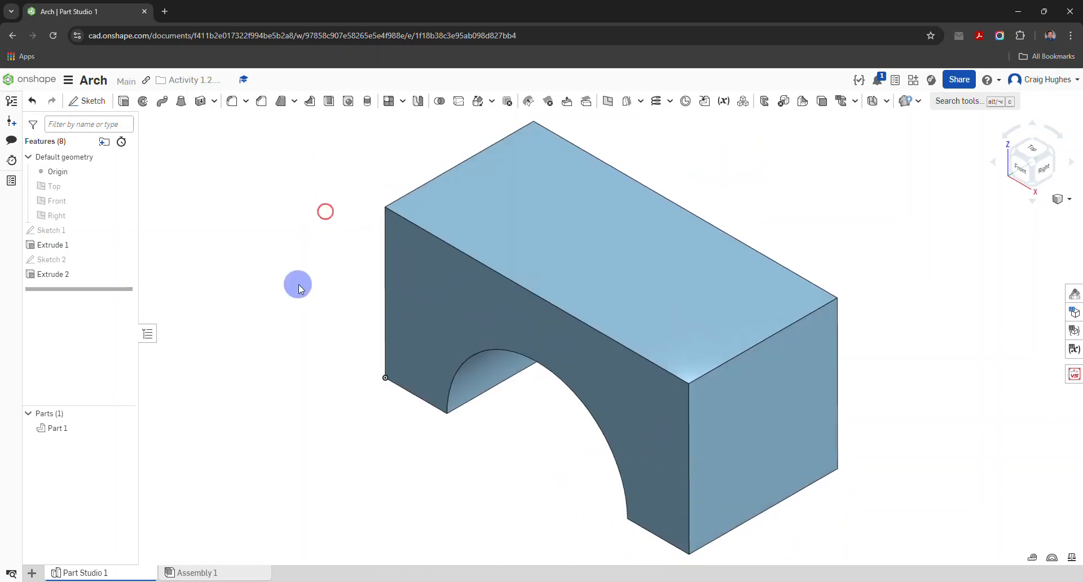
{"action": "mouse_move", "coordinate": [126, 174]}
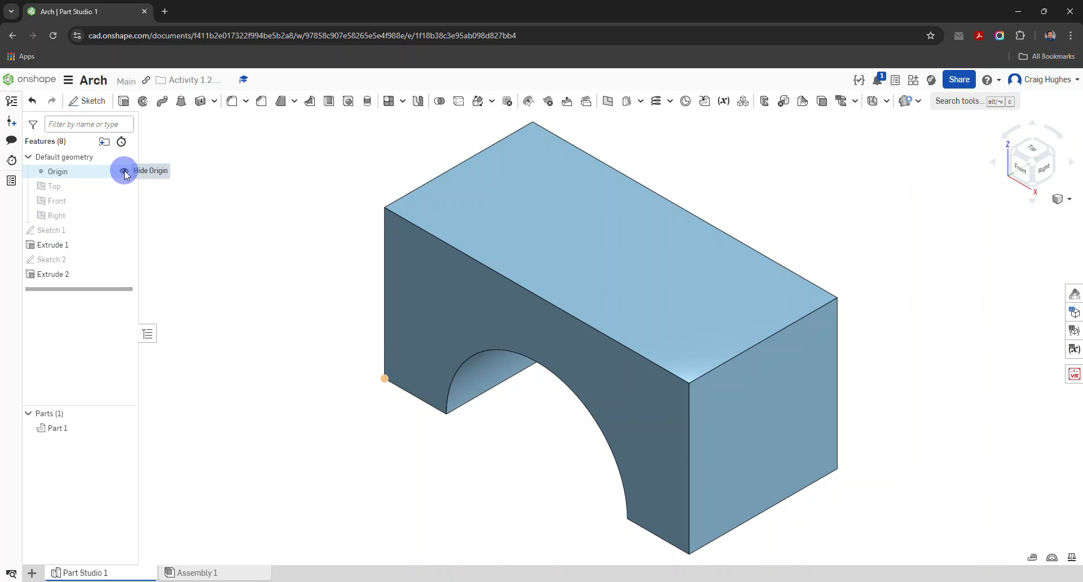
{"action": "left_click", "coordinate": [124, 172]}
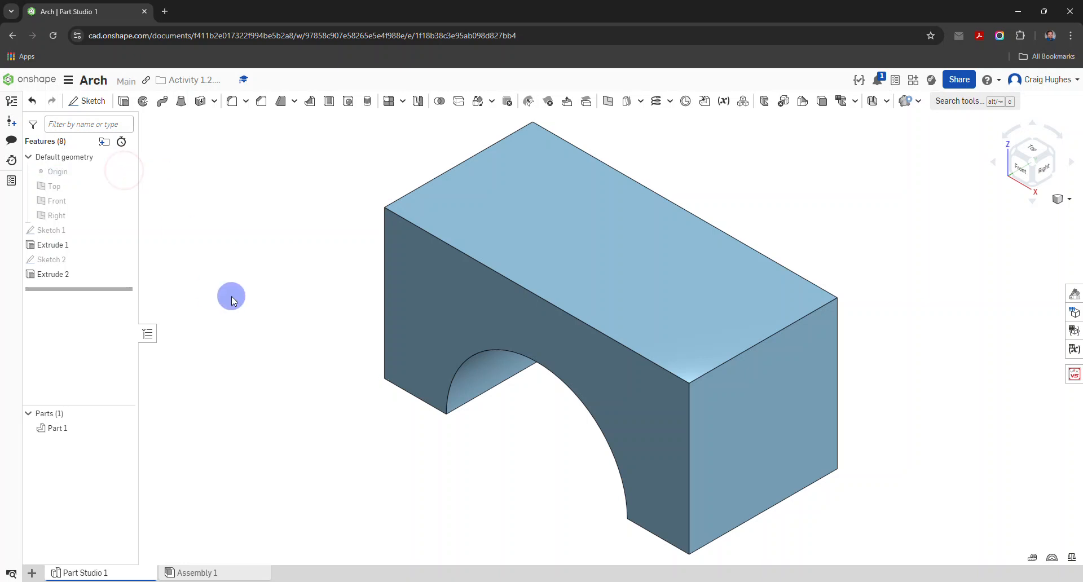
{"action": "right_click", "coordinate": [54, 430]}
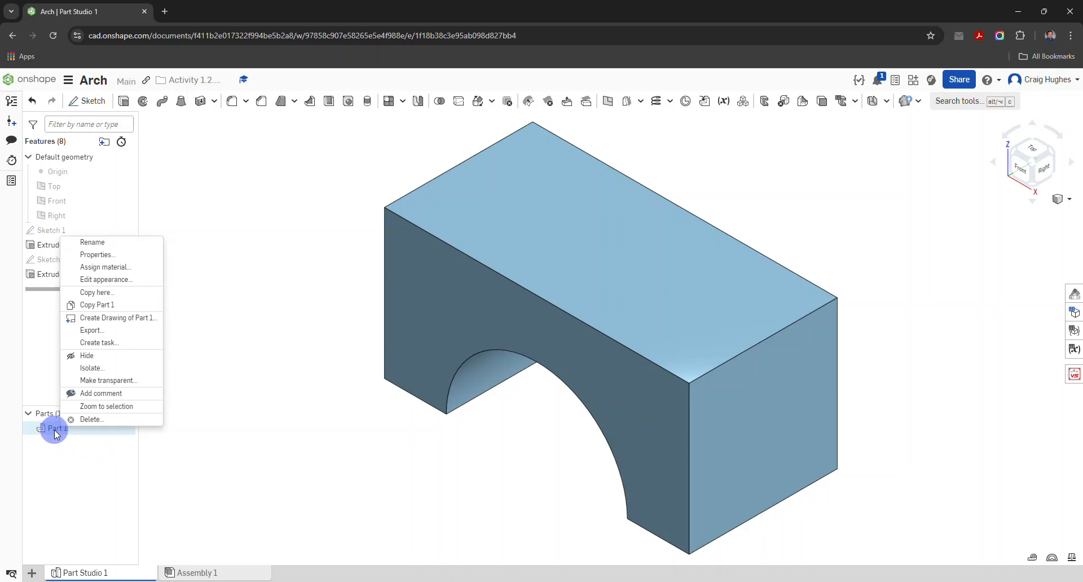
{"action": "left_click", "coordinate": [117, 241]}
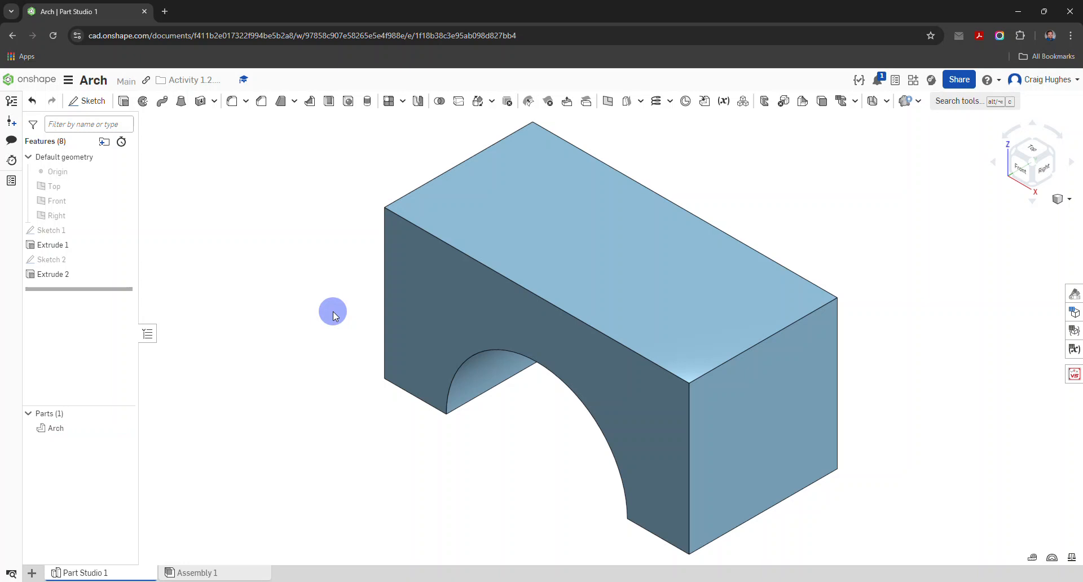
Step: Assign the Poplar material from the Onshape Material Library to the Arch part
{"action": "right_click", "coordinate": [56, 431]}
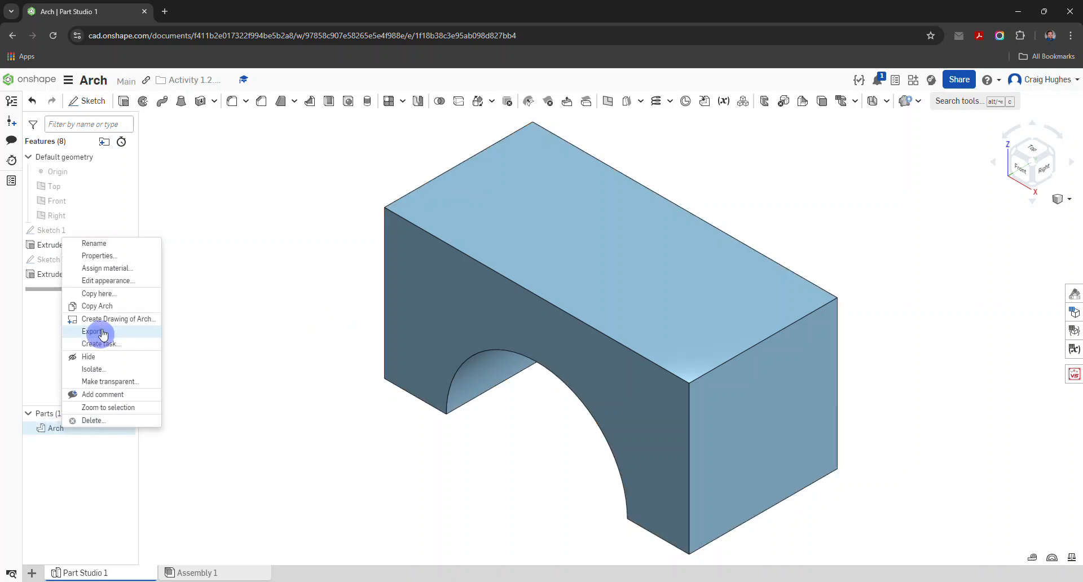
{"action": "left_click", "coordinate": [105, 268]}
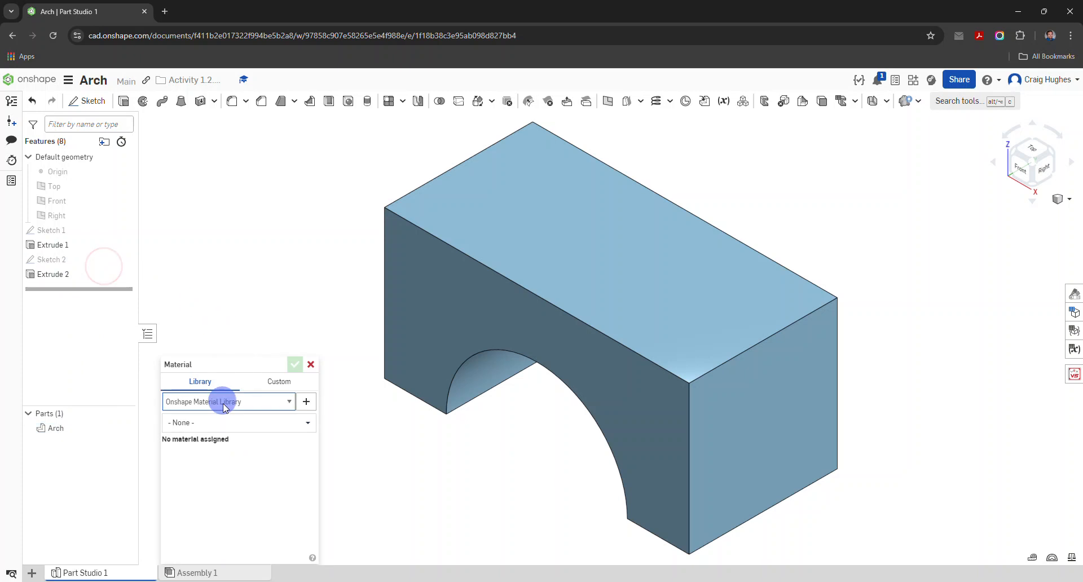
{"action": "left_click", "coordinate": [223, 423]}
{"action": "type", "text": "popl"}
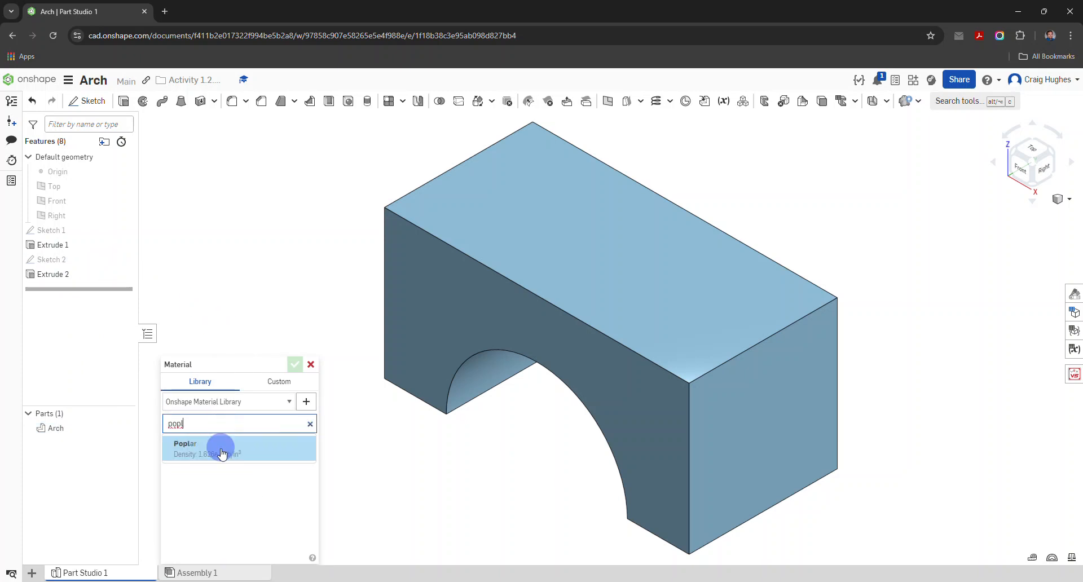
{"action": "left_click", "coordinate": [220, 445]}
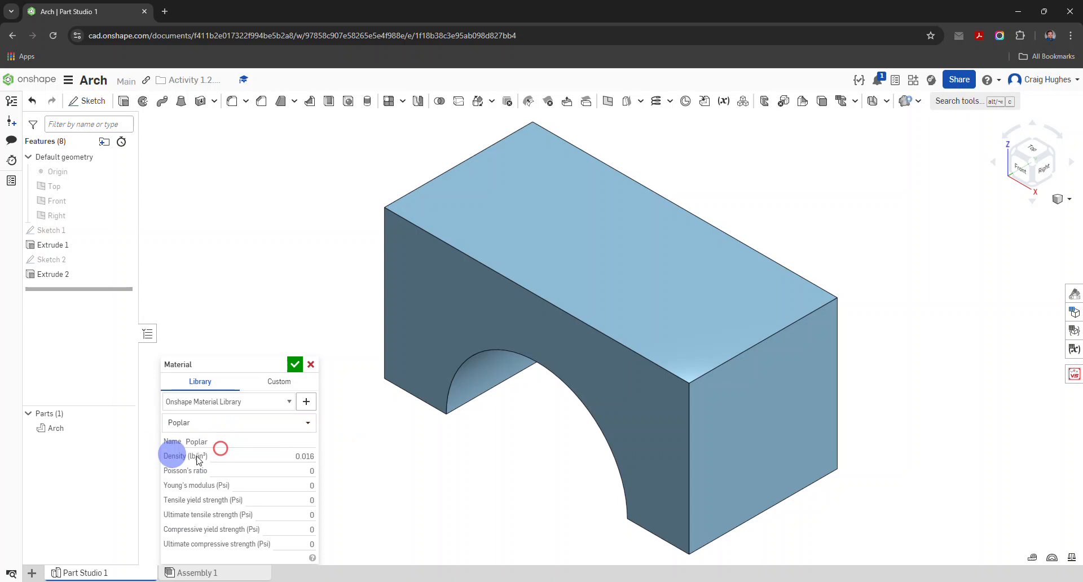
{"action": "left_click", "coordinate": [294, 364]}
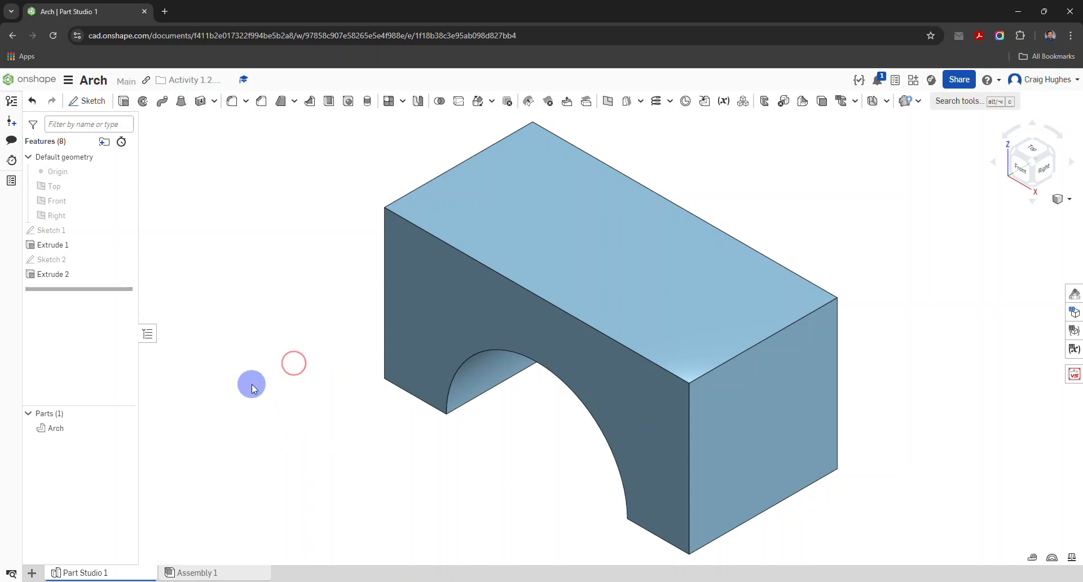
Step: Change the Arch part's appearance to blue, 0000FF
{"action": "right_click", "coordinate": [63, 428]}
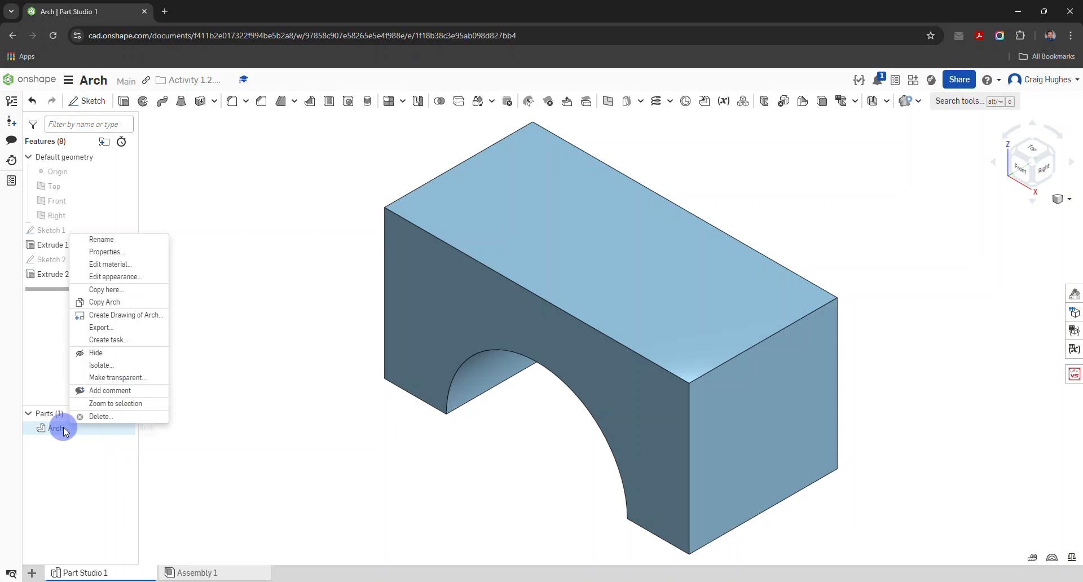
{"action": "left_click", "coordinate": [131, 279]}
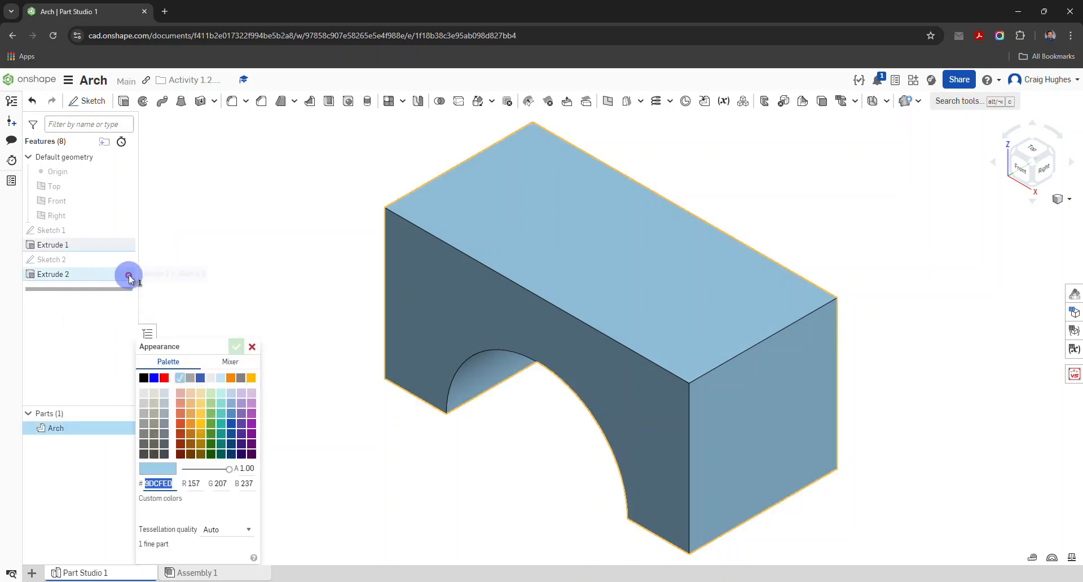
{"action": "left_click", "coordinate": [154, 378]}
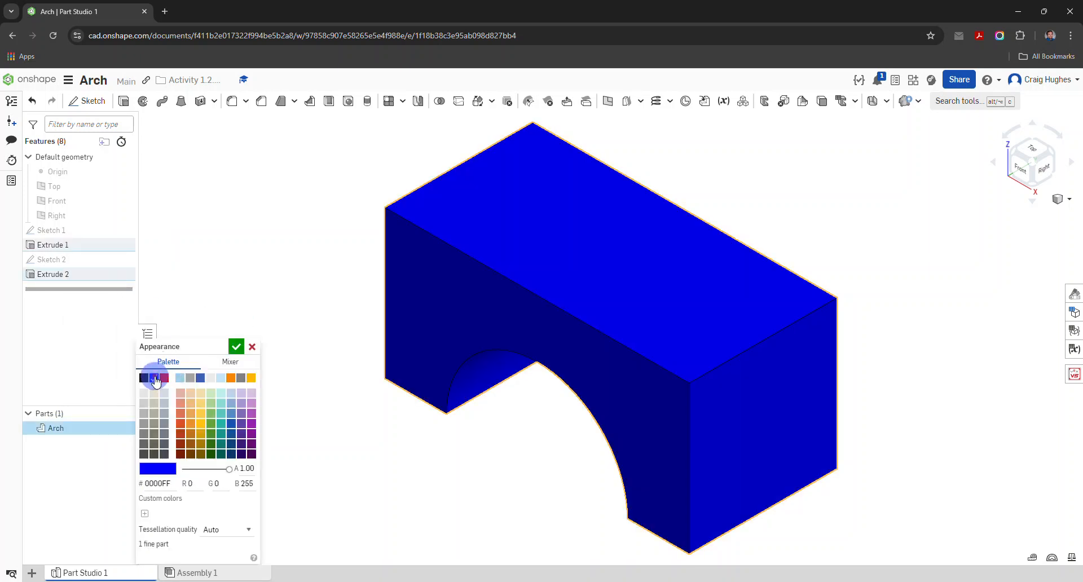
{"action": "left_click", "coordinate": [235, 347]}
{"action": "left_click", "coordinate": [232, 342]}
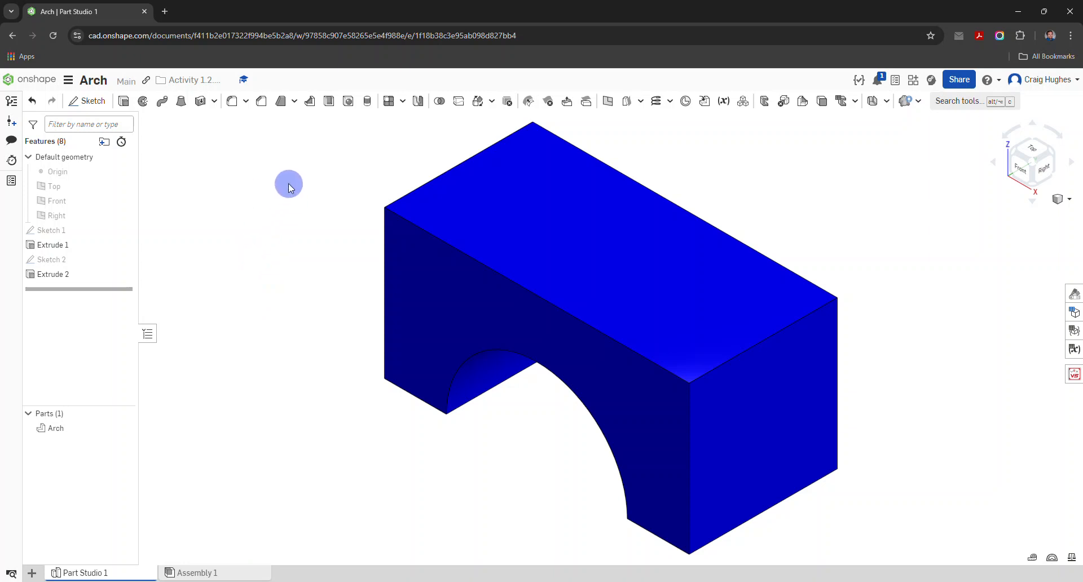
Step: Go back to the Activity 1.2.2 3D Solid Modeling folder and reload the document list
{"action": "right_click_drag", "start_coordinate": [275, 209], "coordinate": [248, 223]}
{"action": "right_click", "coordinate": [244, 195]}
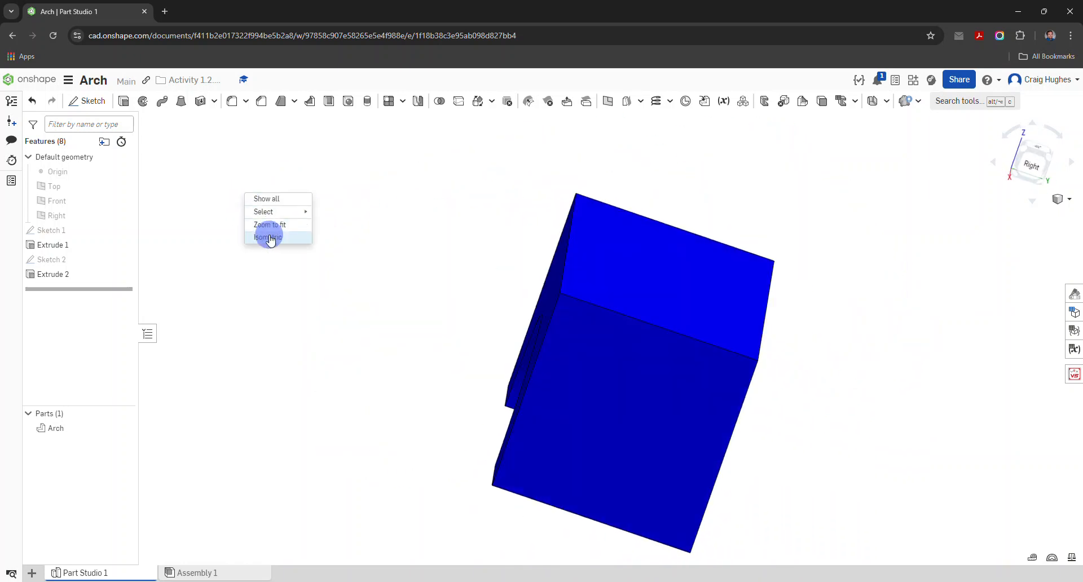
{"action": "left_click", "coordinate": [269, 235]}
{"action": "left_click", "coordinate": [36, 80]}
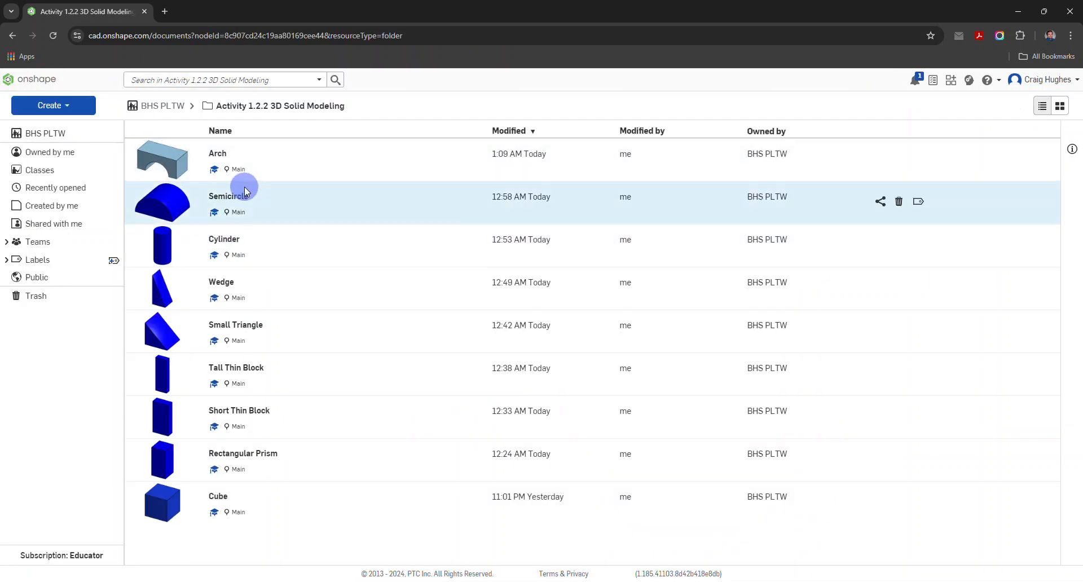
{"action": "left_click", "coordinate": [53, 36]}
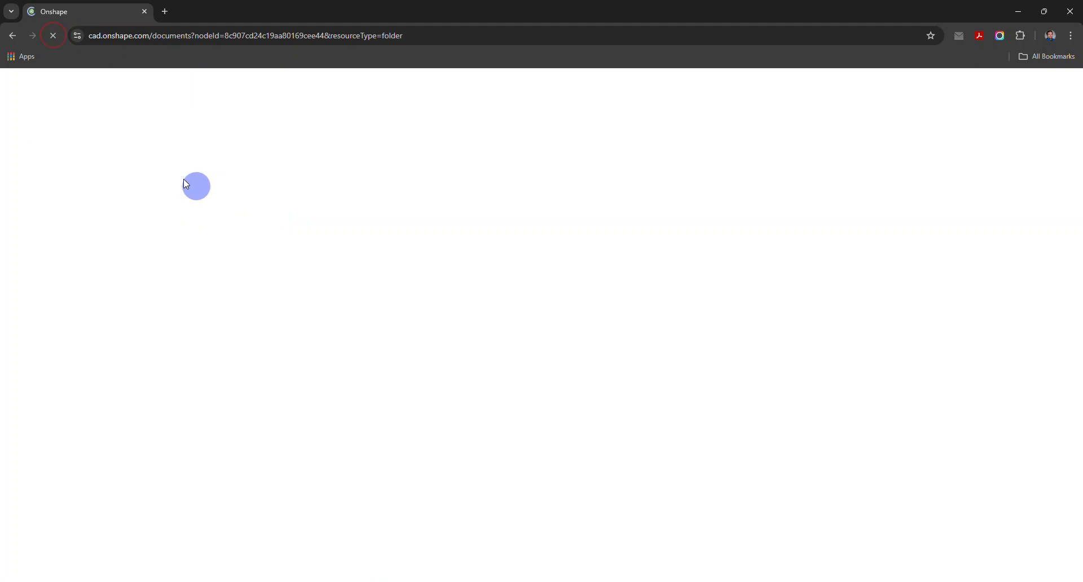